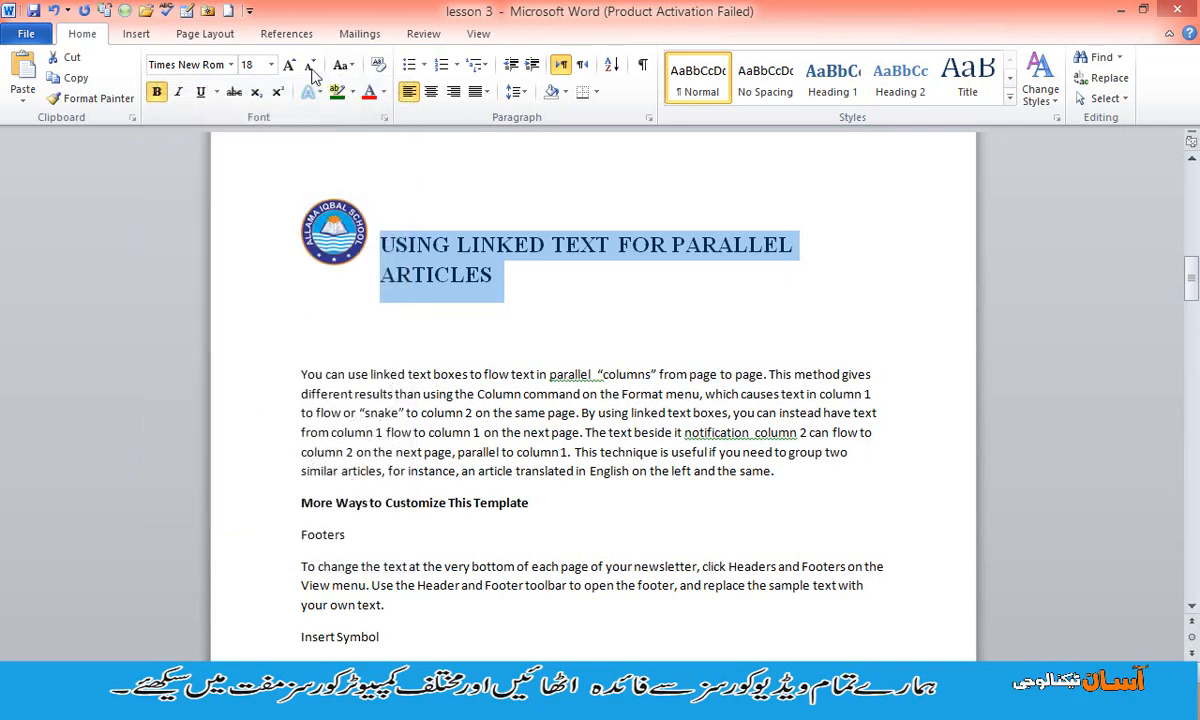
# - Set the heading USING LINKED TEXT FOR PARALLEL ARTICLES to font size 16 and underline it
pyautogui.click(270, 64)
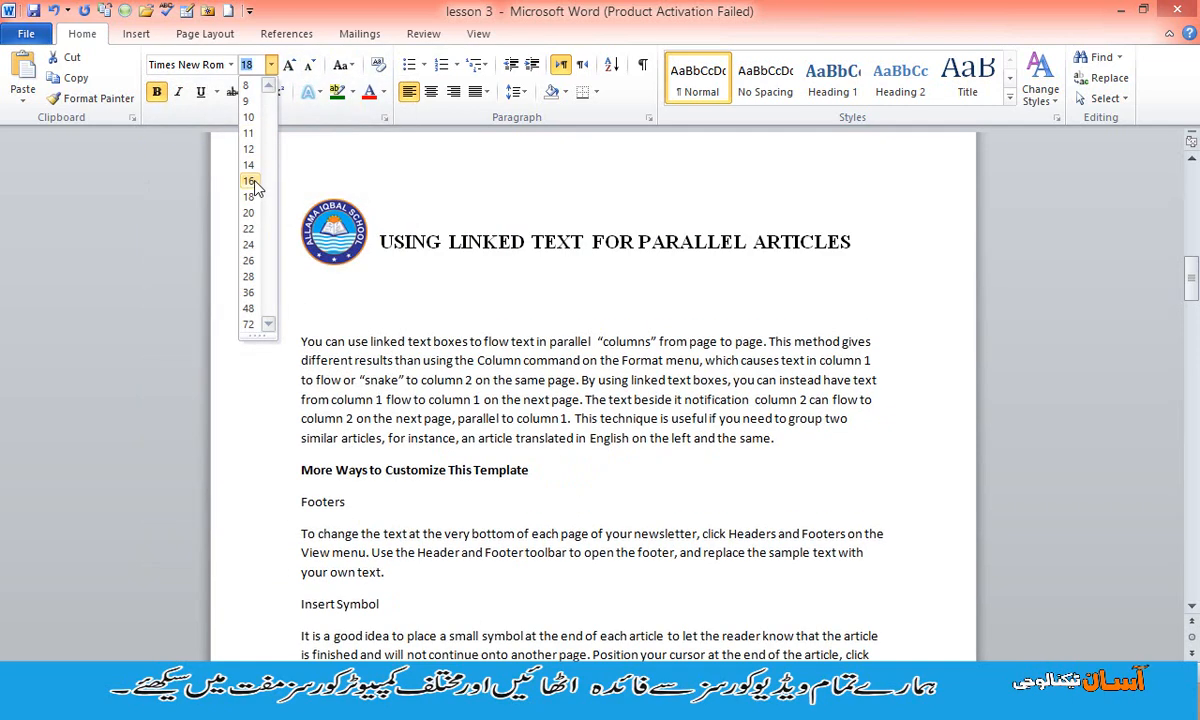
pyautogui.click(252, 182)
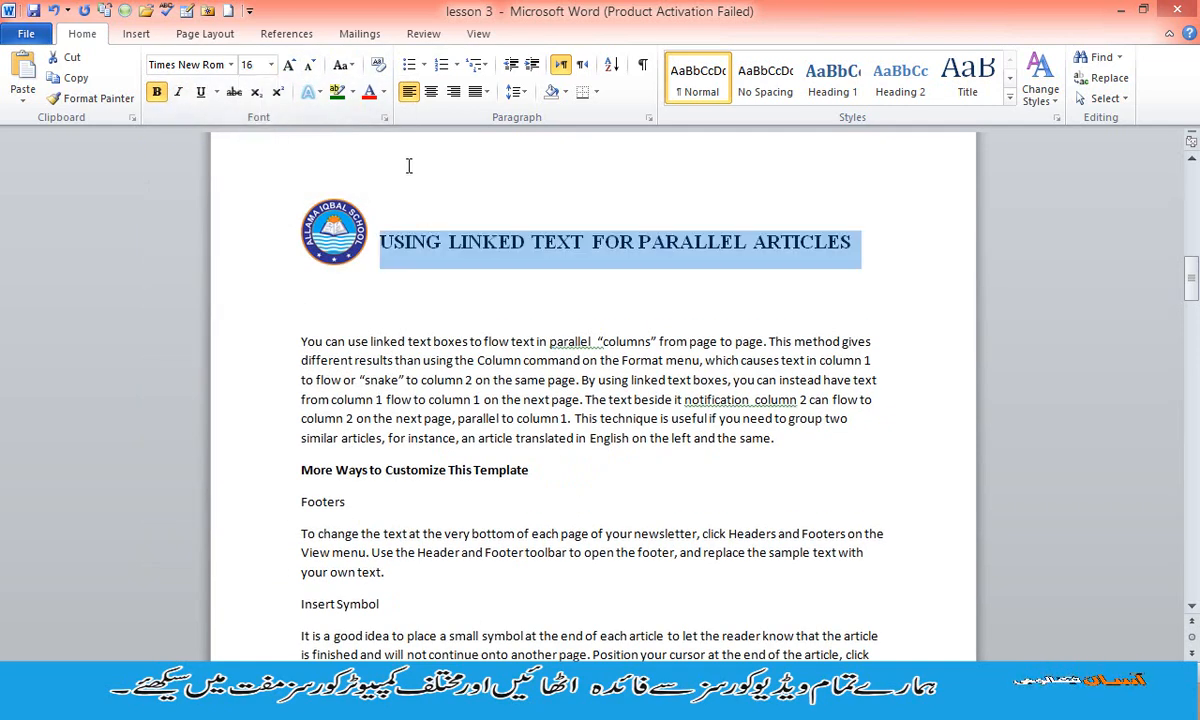
pyautogui.click(200, 92)
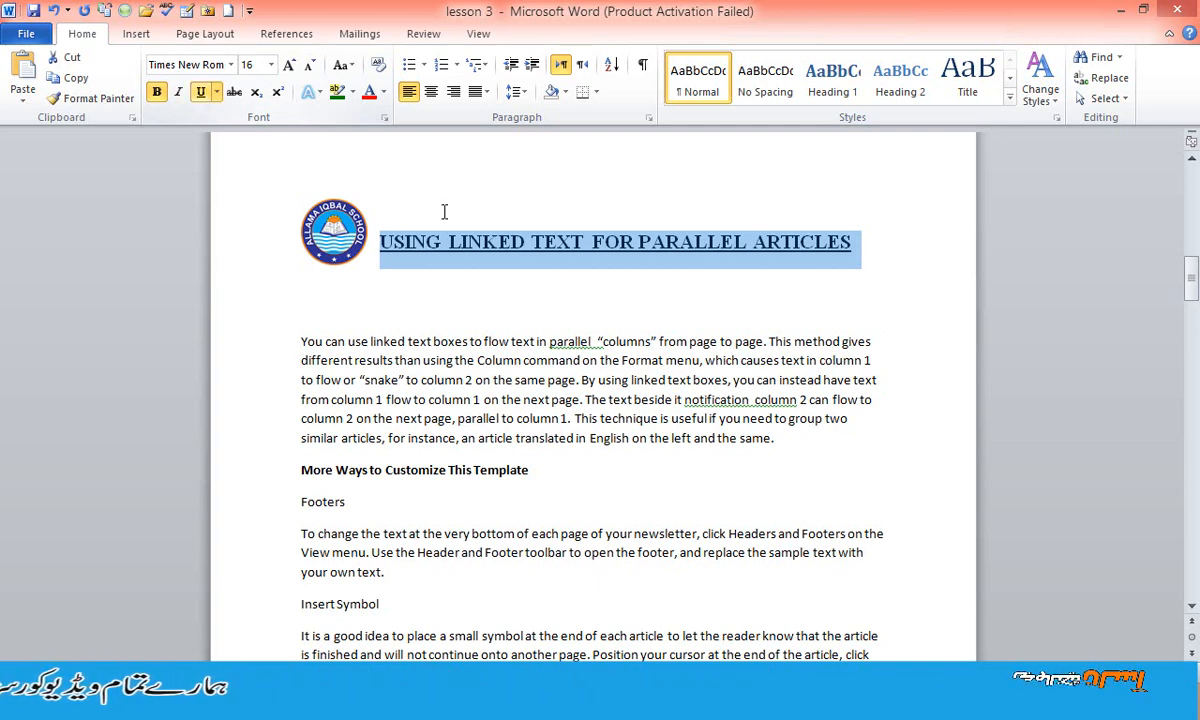
pyautogui.click(615, 328)
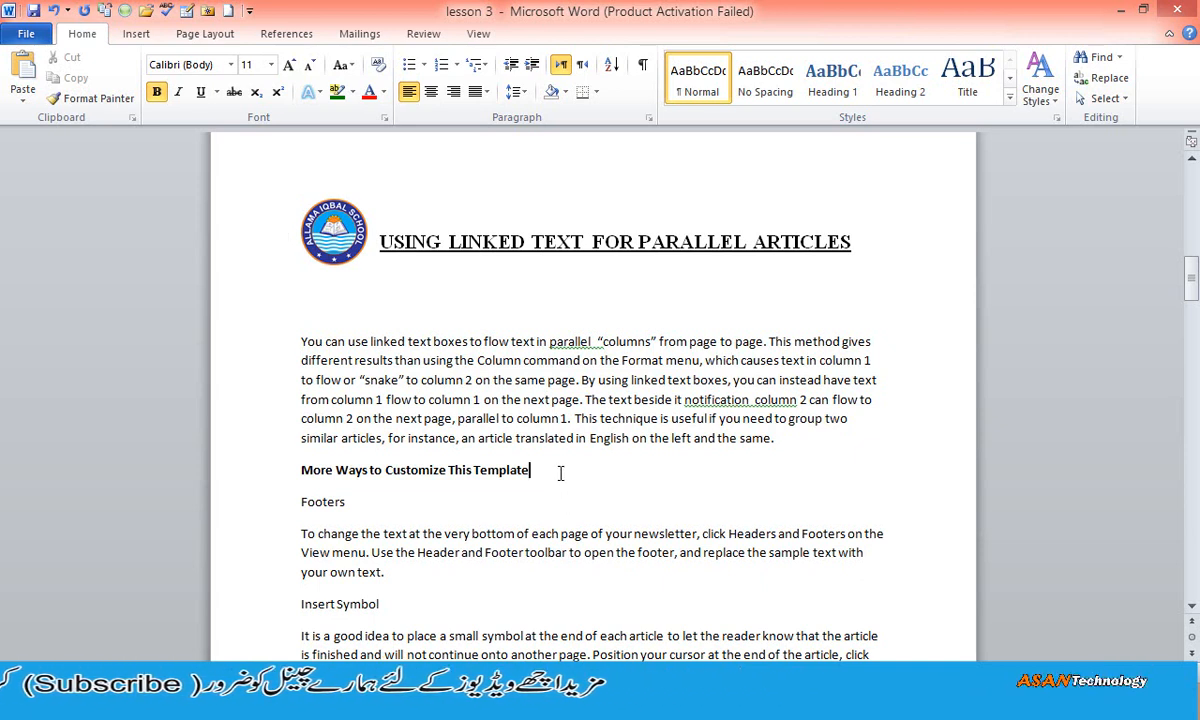
# - Insert the picture DSC00882 from the Desktop on a new line below "More Ways to Customize This Template"
pyautogui.press('Return')
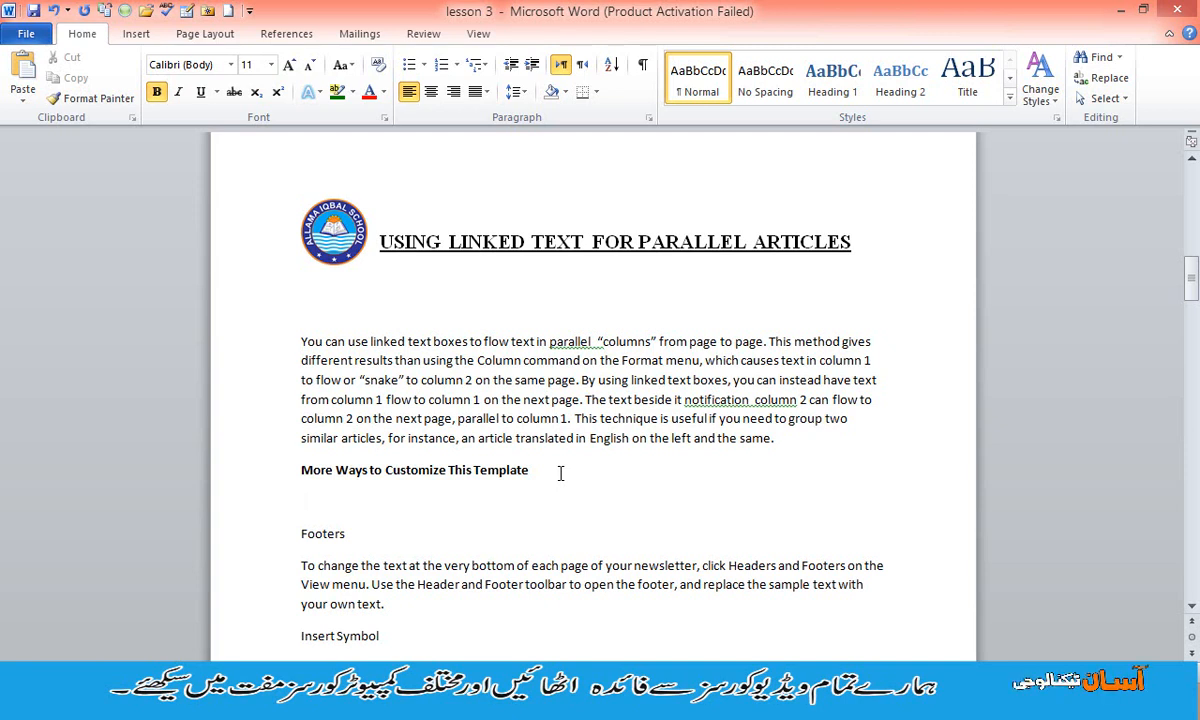
pyautogui.click(136, 33)
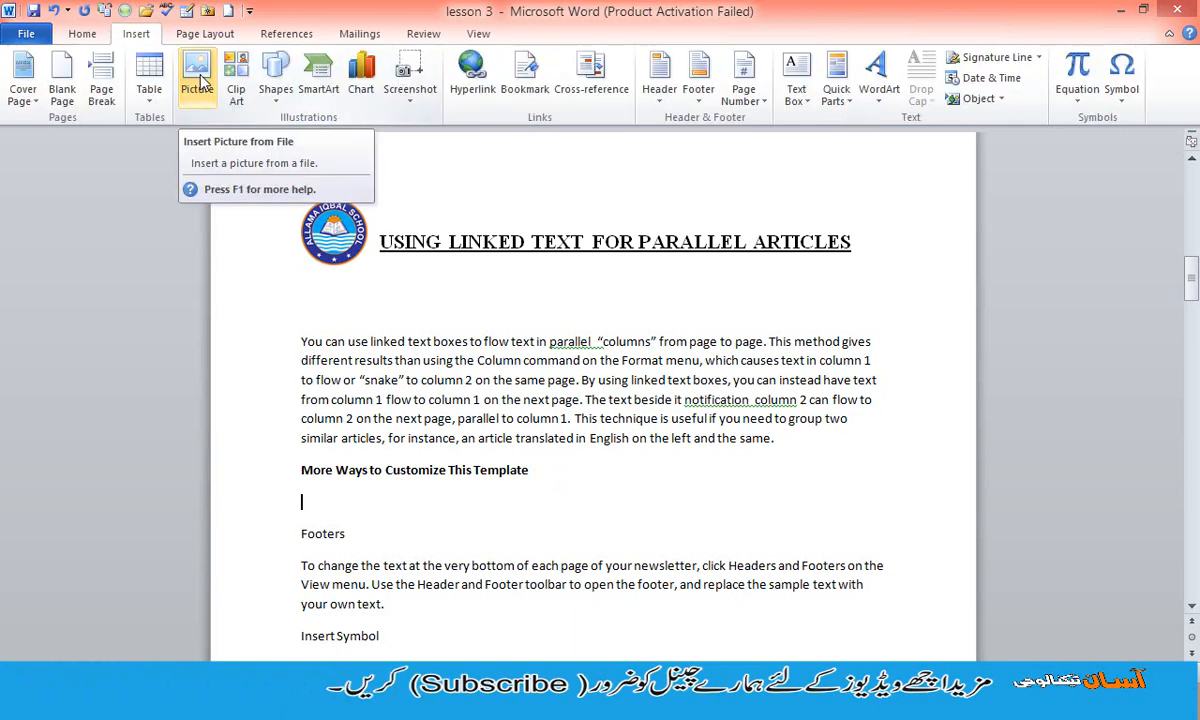
pyautogui.click(199, 80)
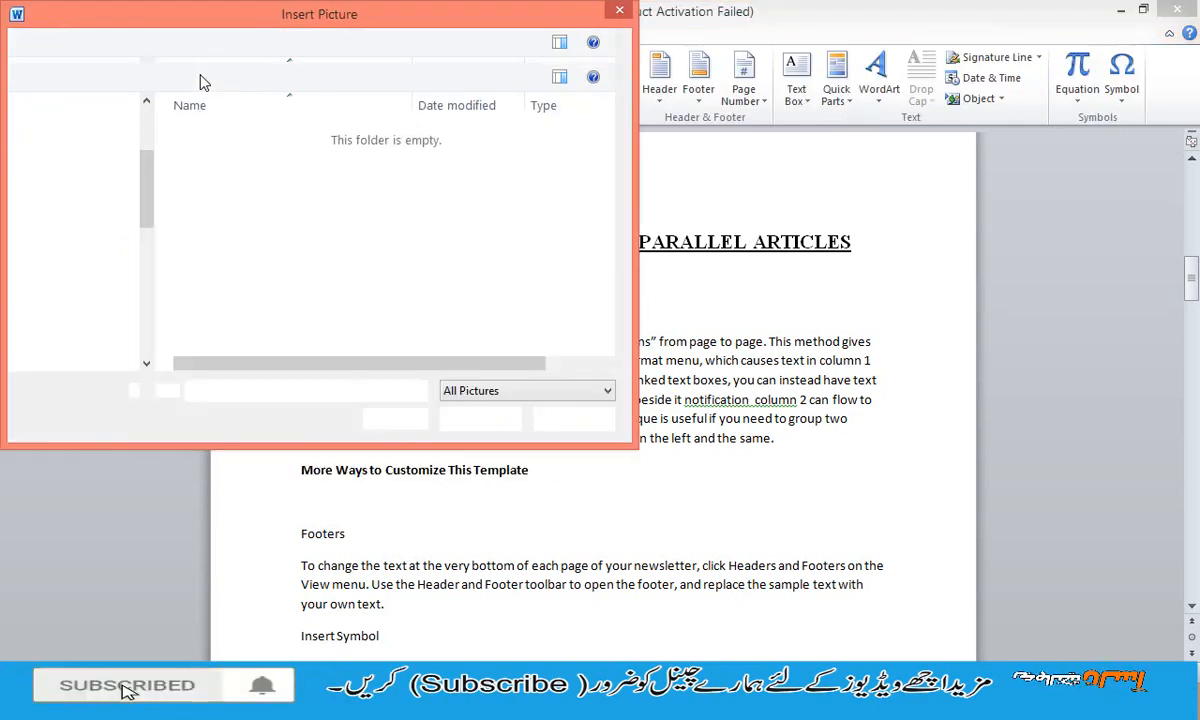
pyautogui.moveTo(622, 146); pyautogui.dragTo(621, 250)
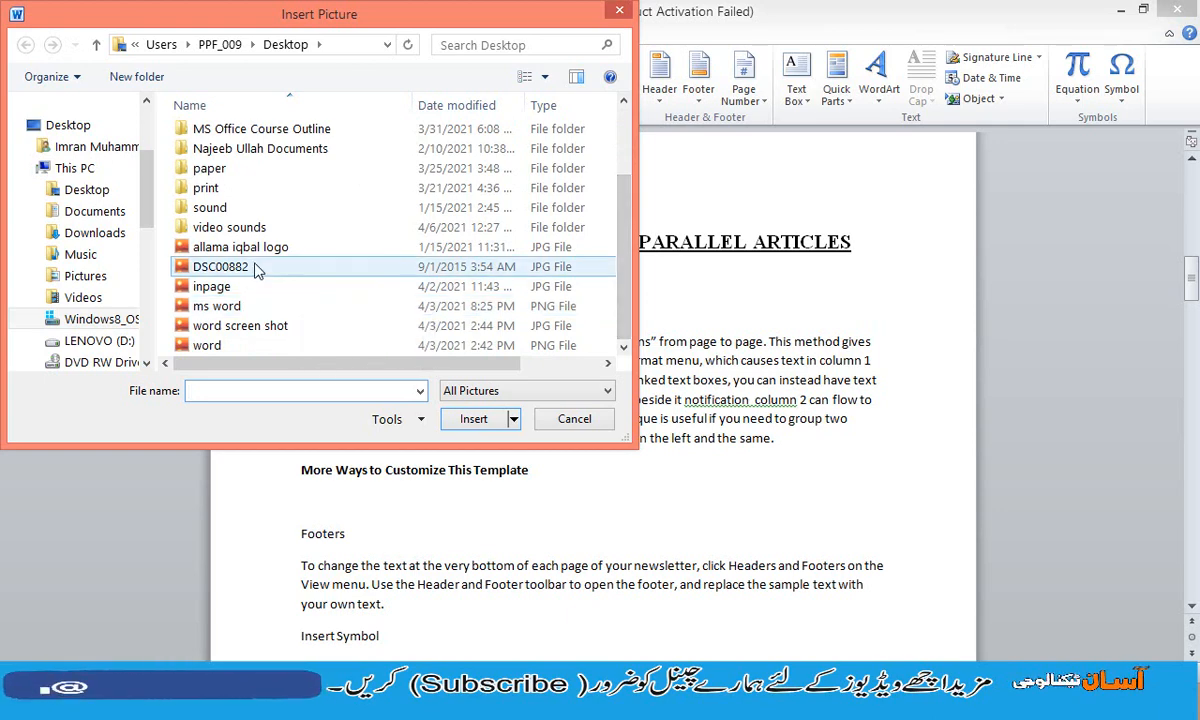
pyautogui.click(254, 267)
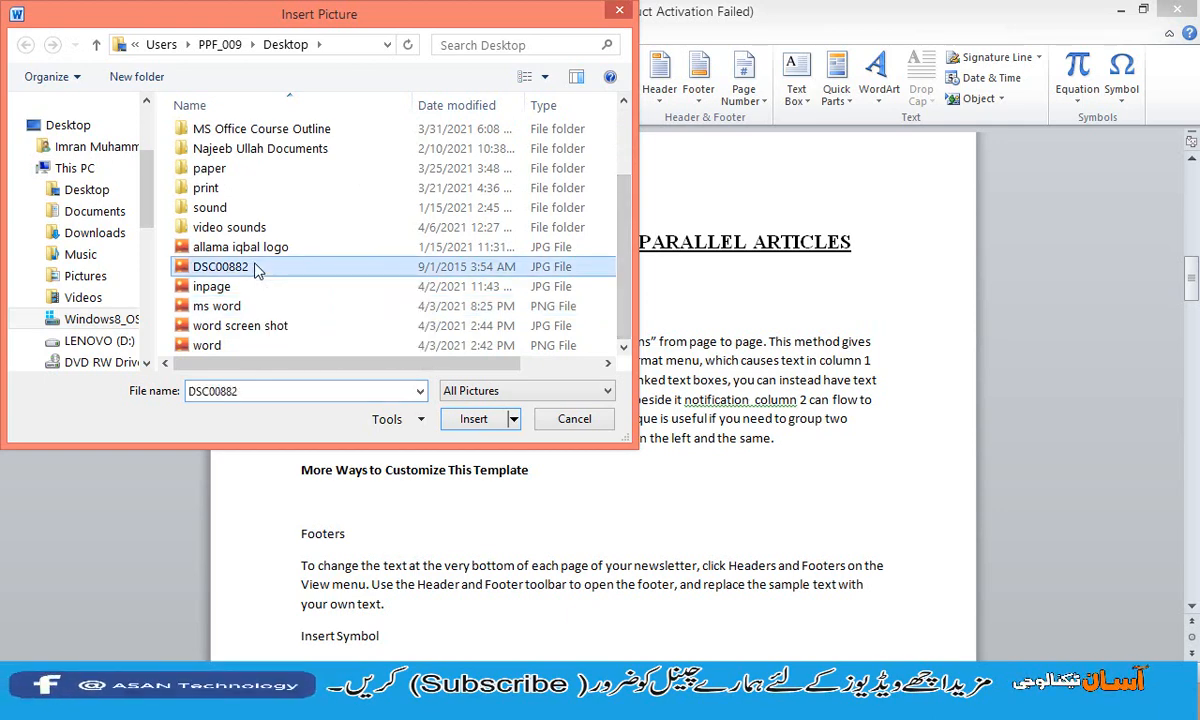
pyautogui.click(474, 419)
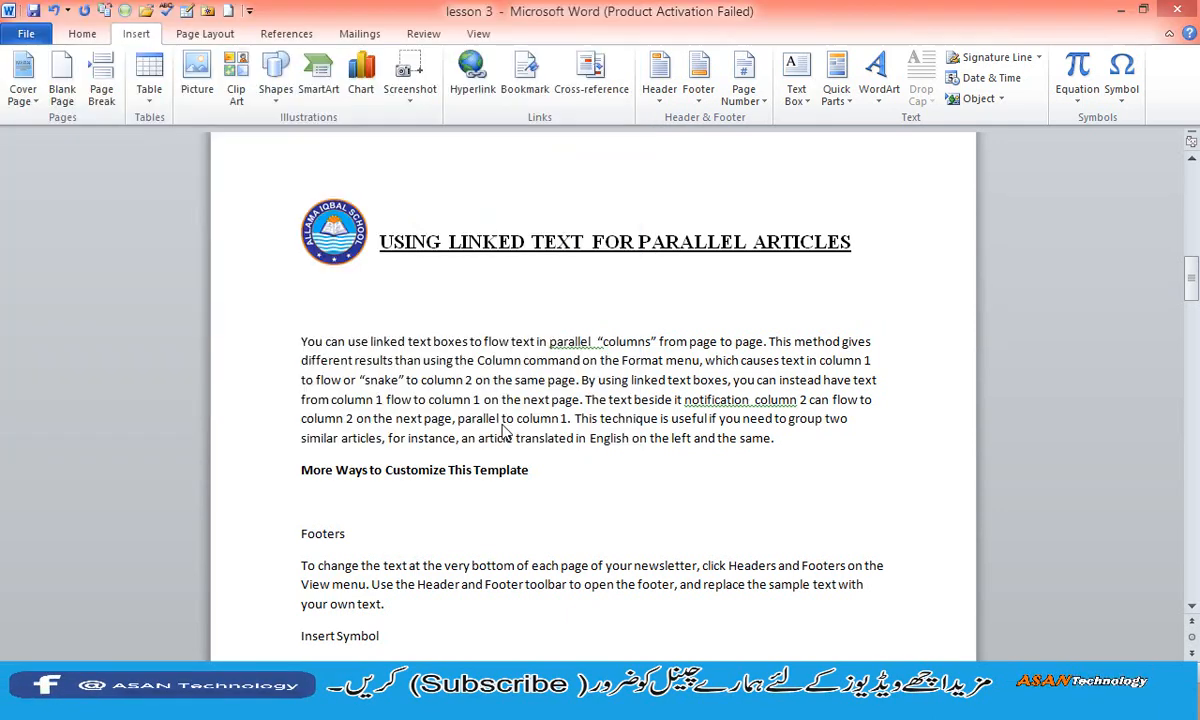
# - Apply the Drop Shadow Rectangle style to the forest picture and shrink it to about 3.27" high by 4.35" wide
pyautogui.moveTo(1191, 302); pyautogui.dragTo(1191, 313)
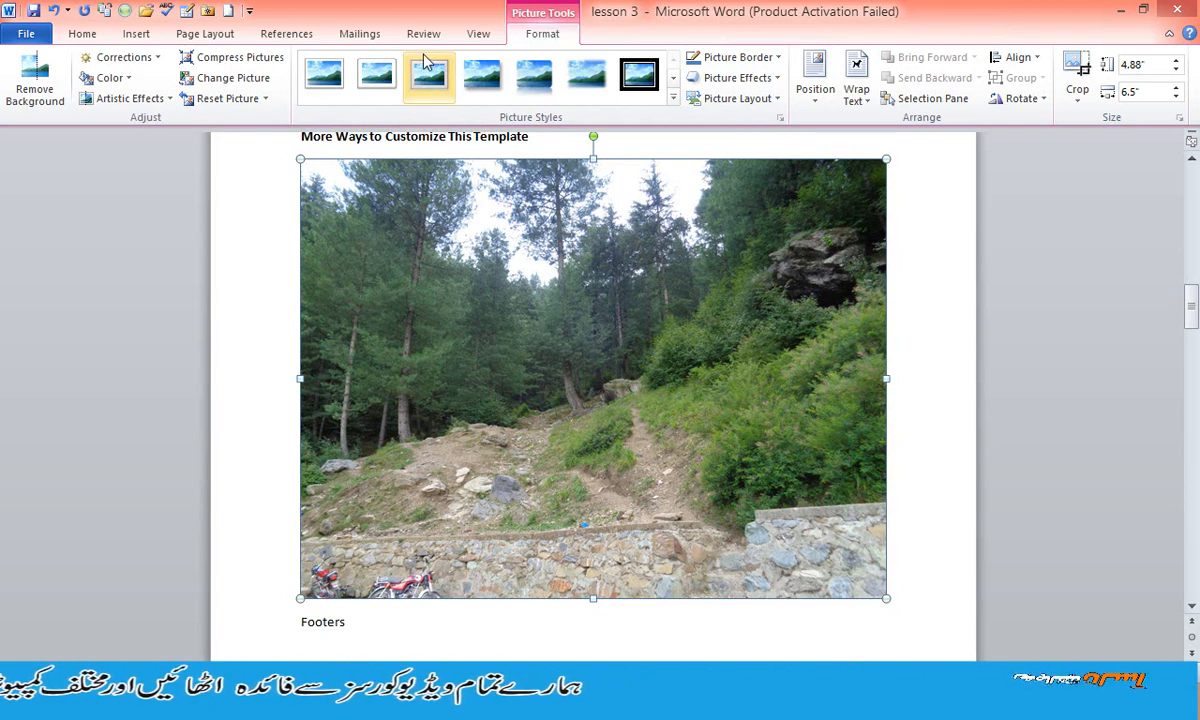
pyautogui.click(325, 76)
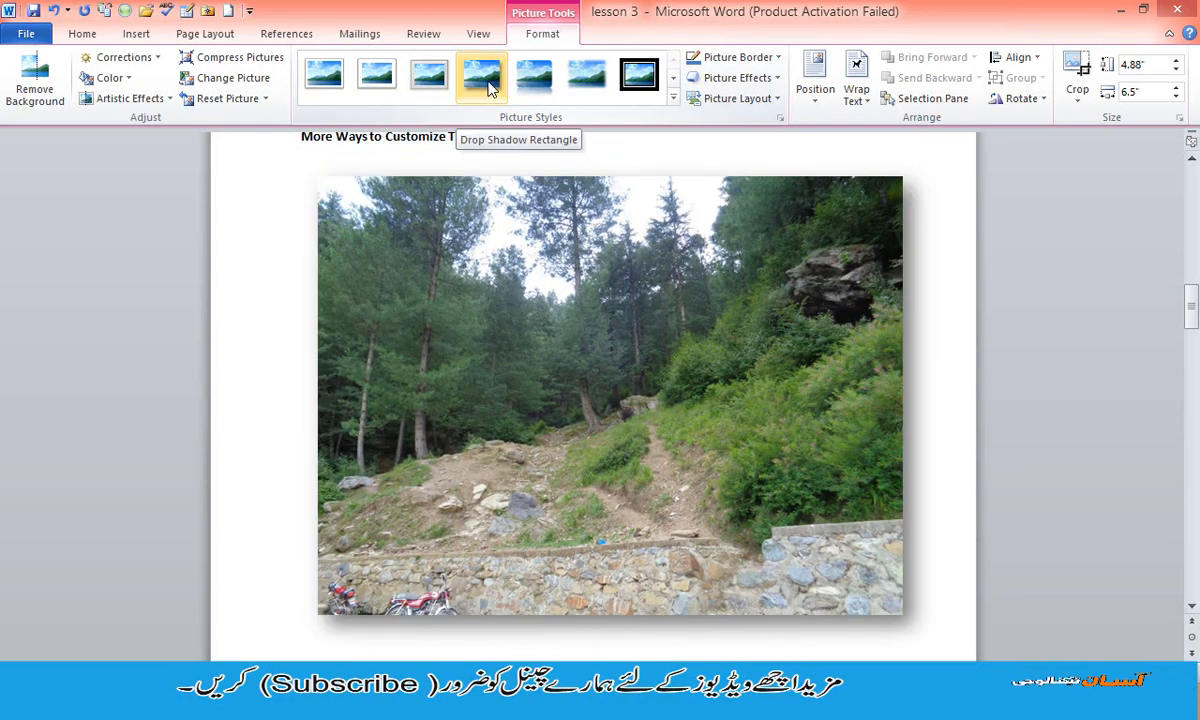
pyautogui.click(490, 88)
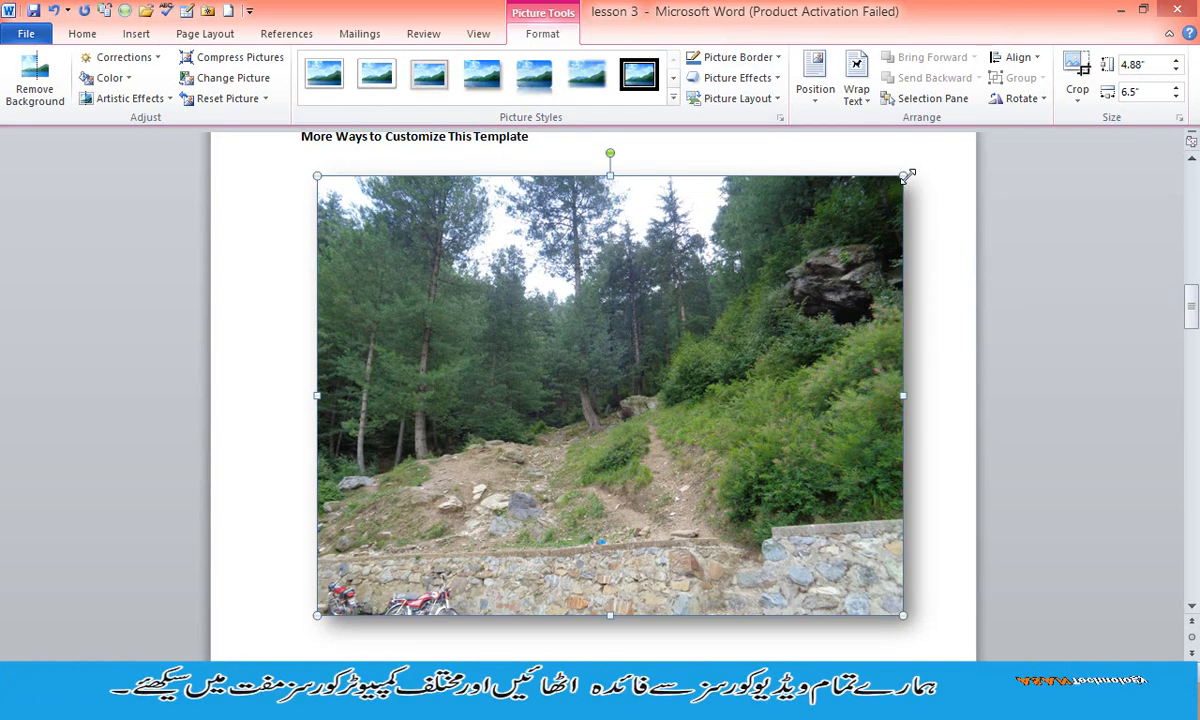
pyautogui.moveTo(905, 176); pyautogui.dragTo(709, 361)
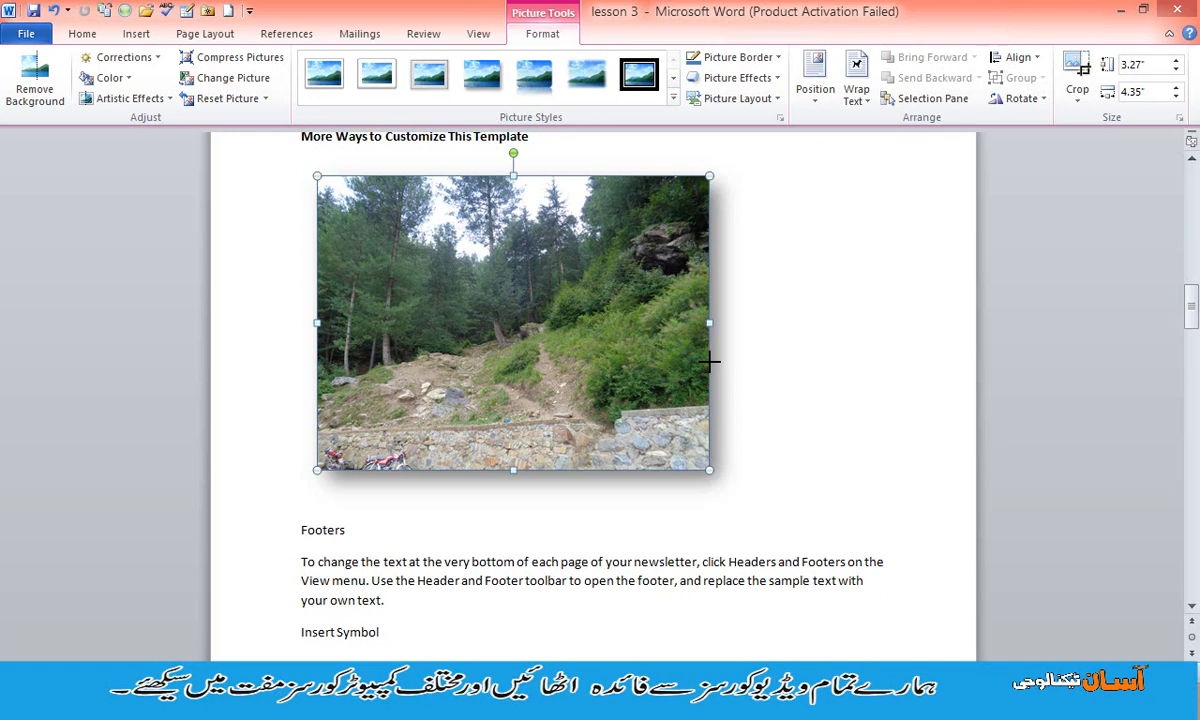
# - Try right alignment for the picture and settle on centring it between the margins
pyautogui.click(90, 36)
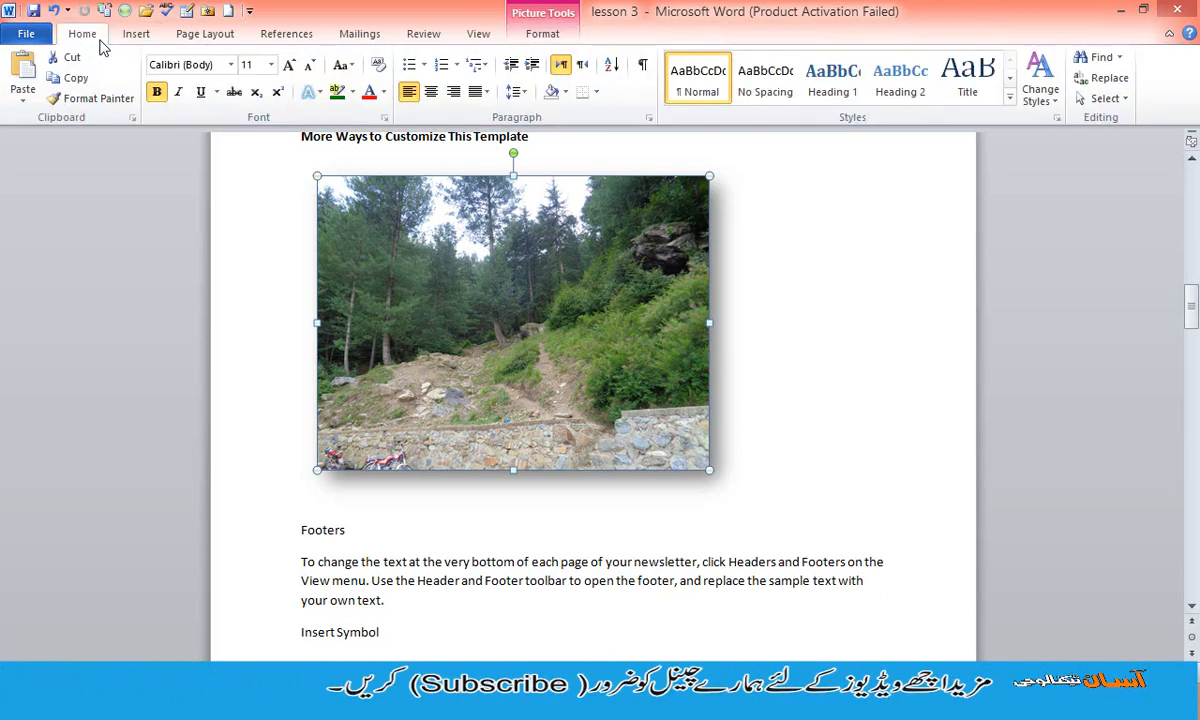
pyautogui.click(431, 92)
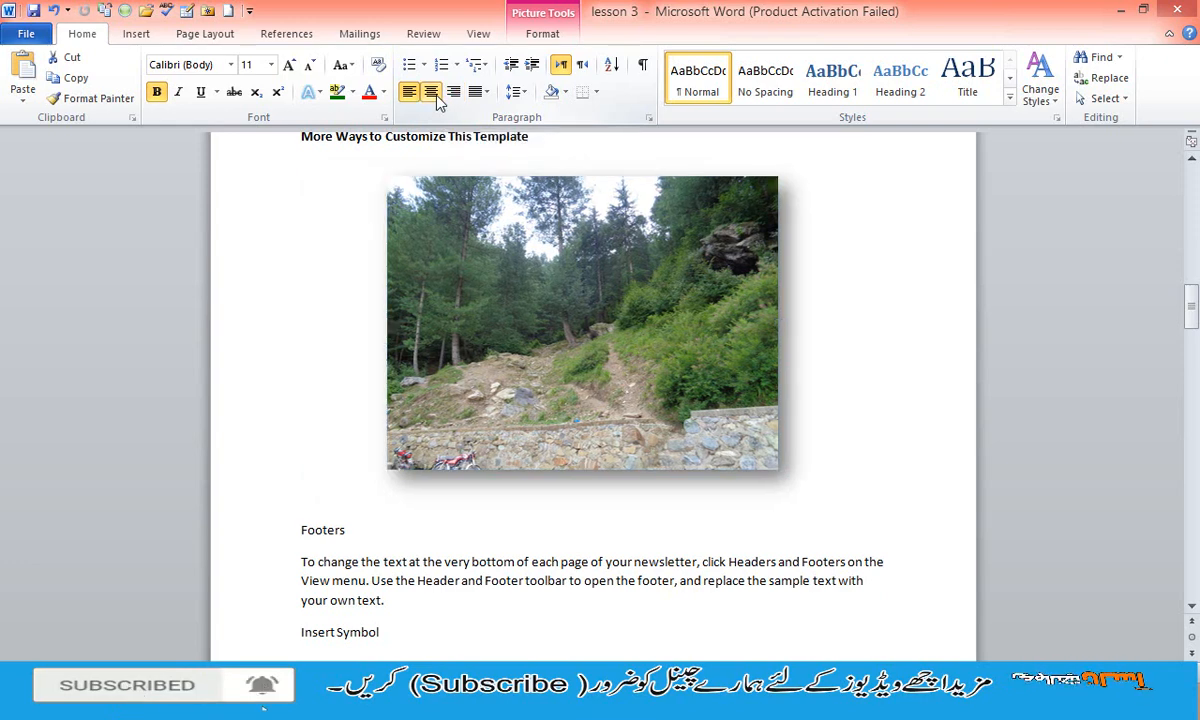
pyautogui.click(453, 92)
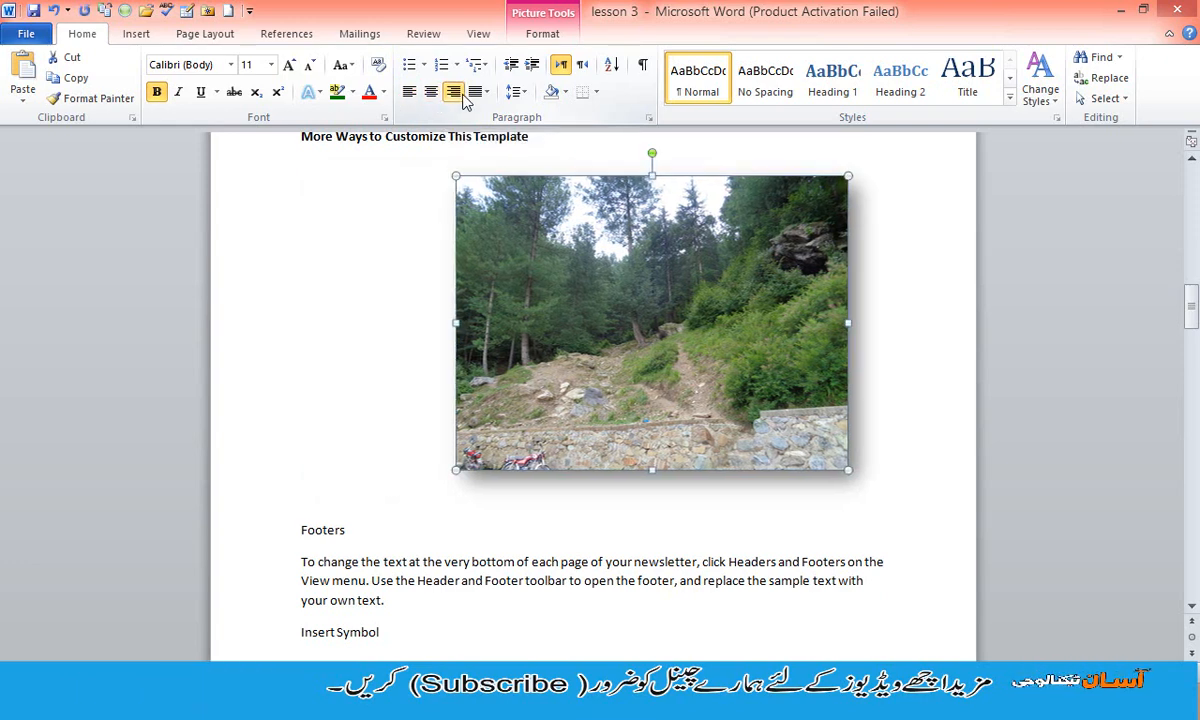
pyautogui.click(431, 92)
# - Give the picture a thin border in a near-black theme colour
pyautogui.click(542, 33)
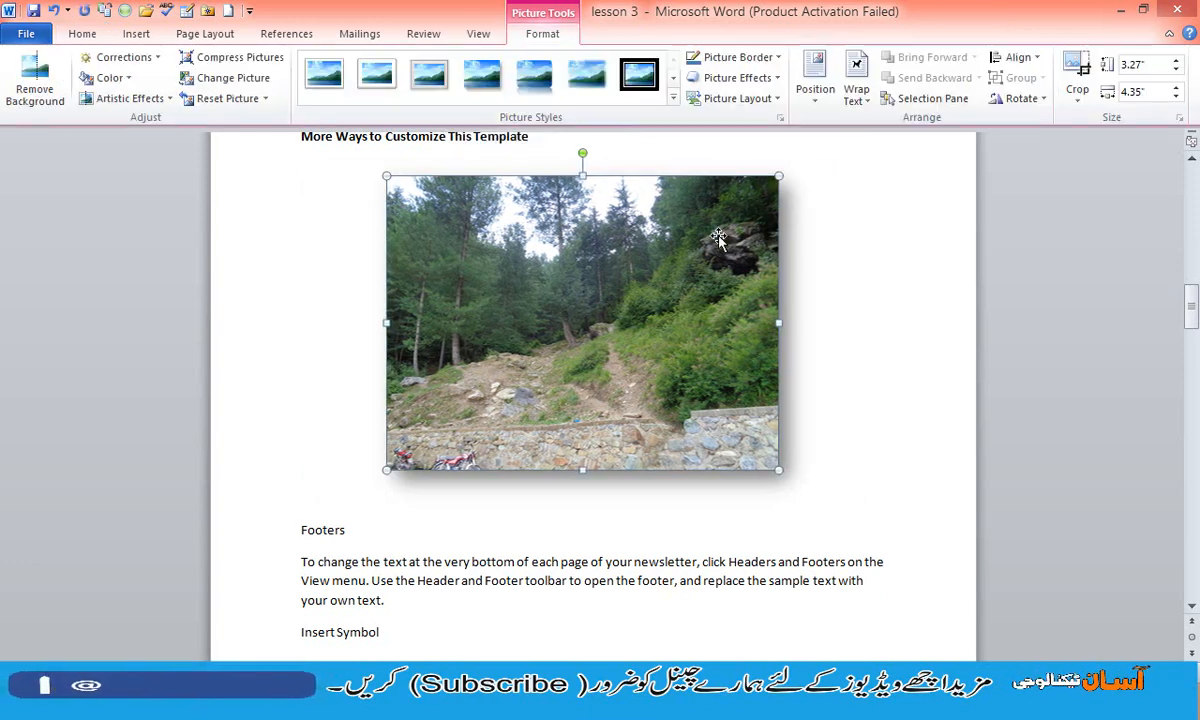
pyautogui.click(760, 66)
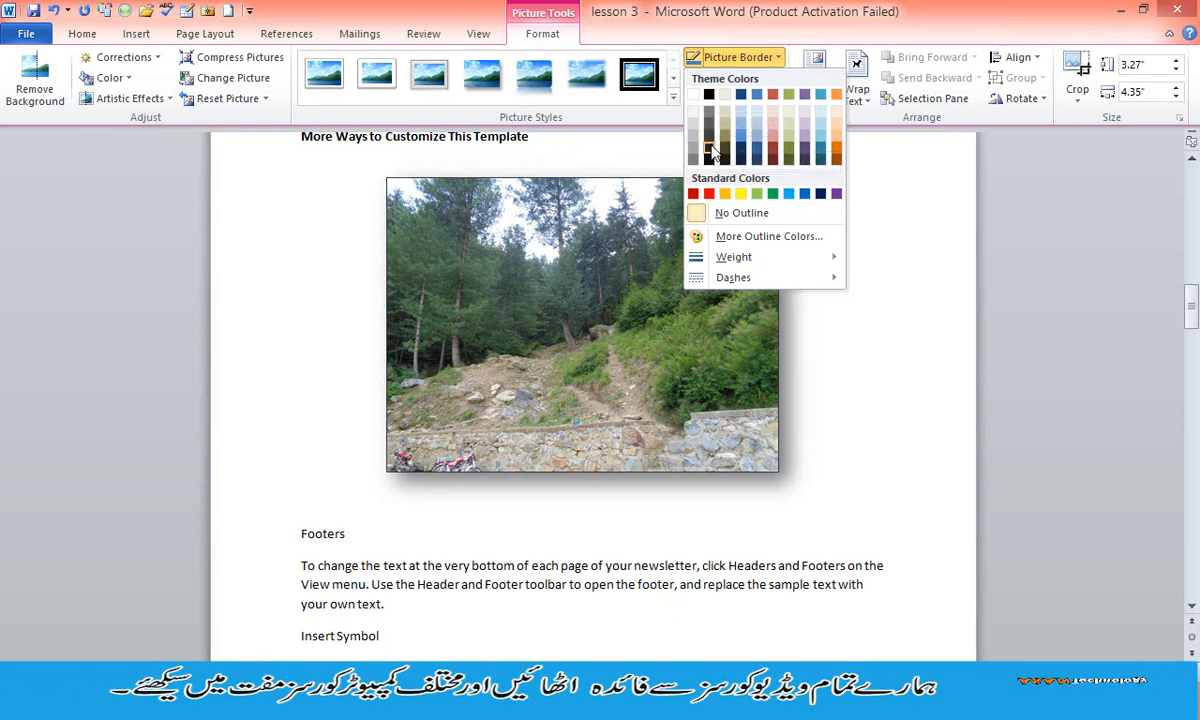
pyautogui.click(710, 150)
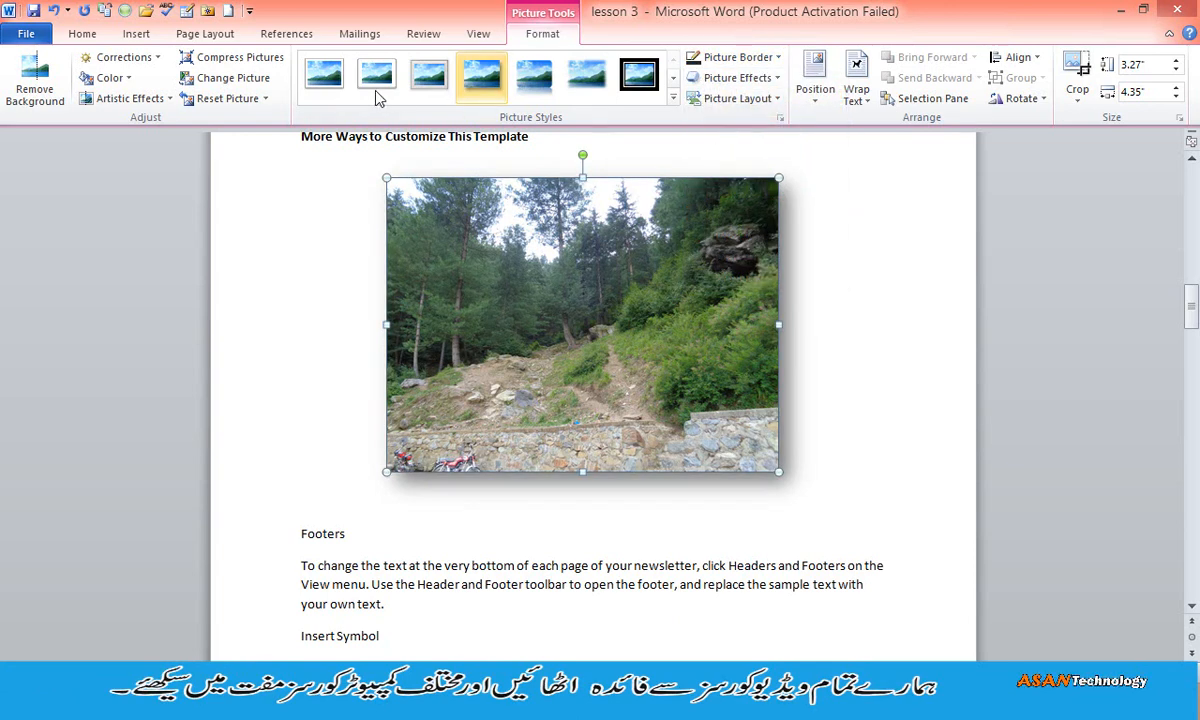
# - Restyle the picture with the Simple Frame, White style and add the first outer shadow effect
pyautogui.click(673, 99)
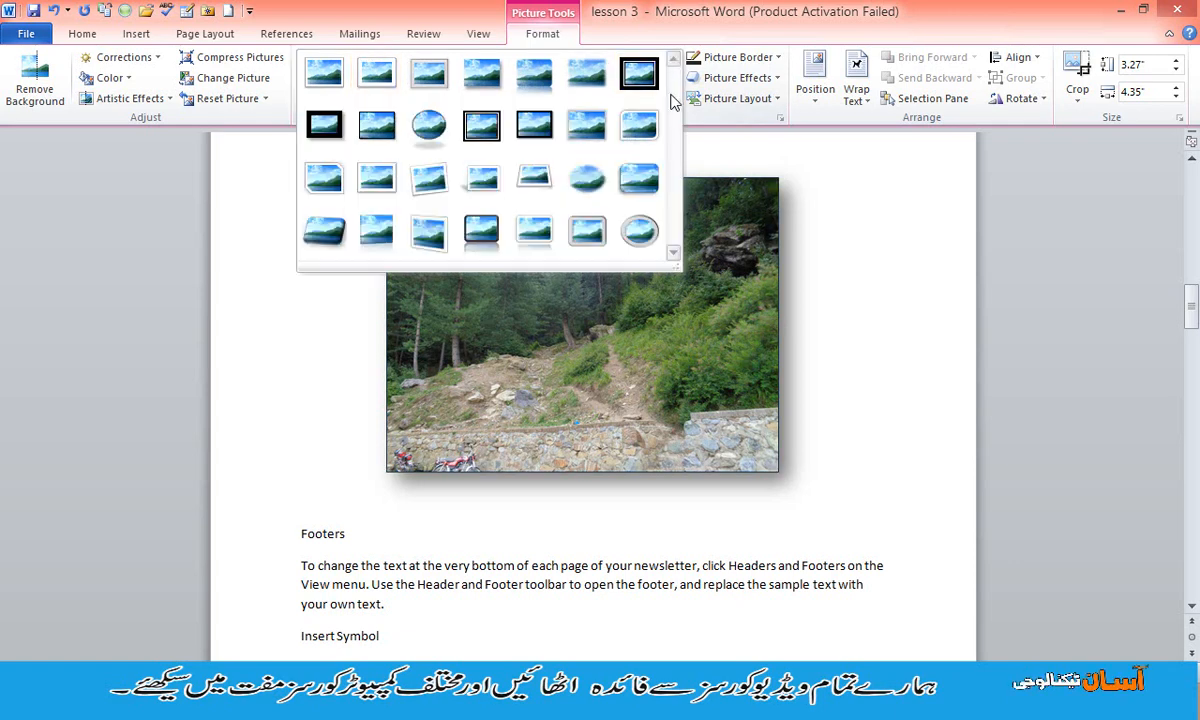
pyautogui.click(341, 75)
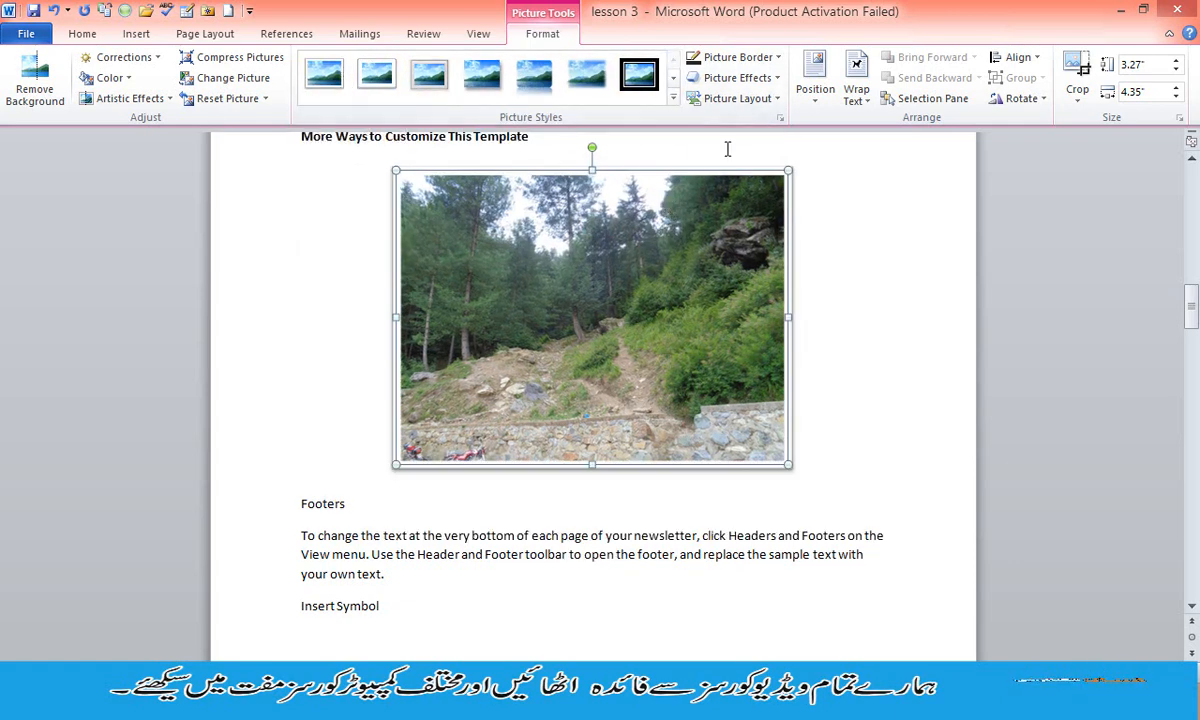
pyautogui.click(748, 79)
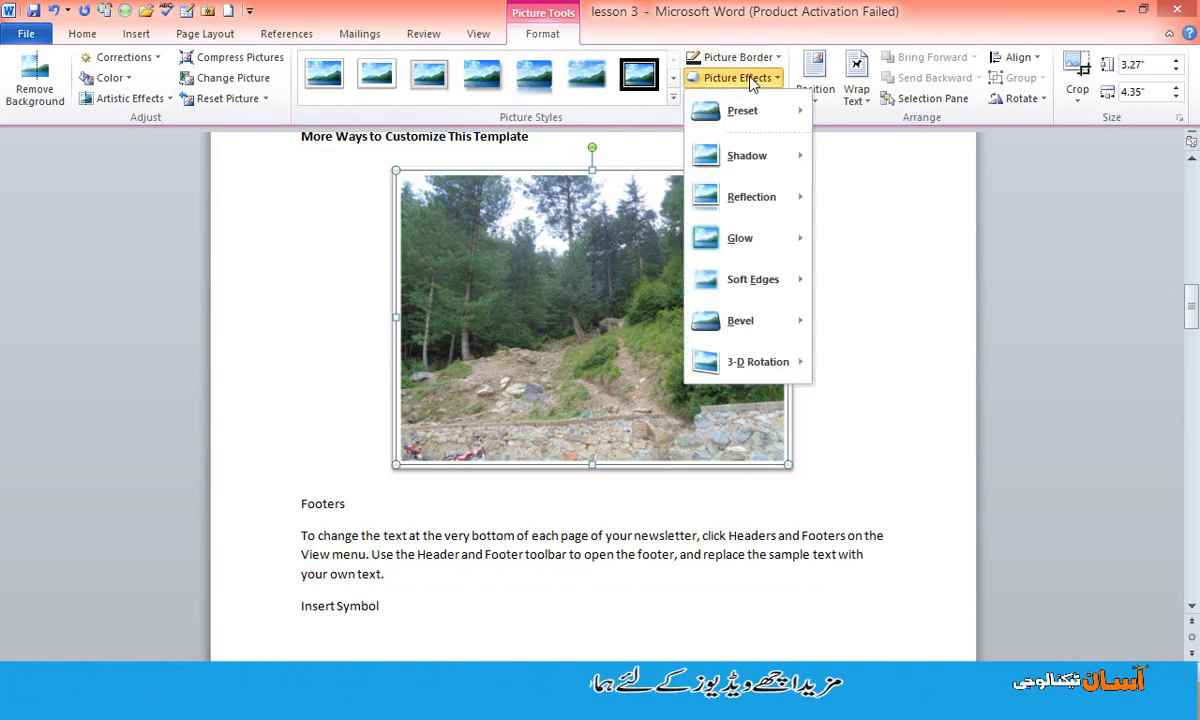
pyautogui.moveTo(752, 155)
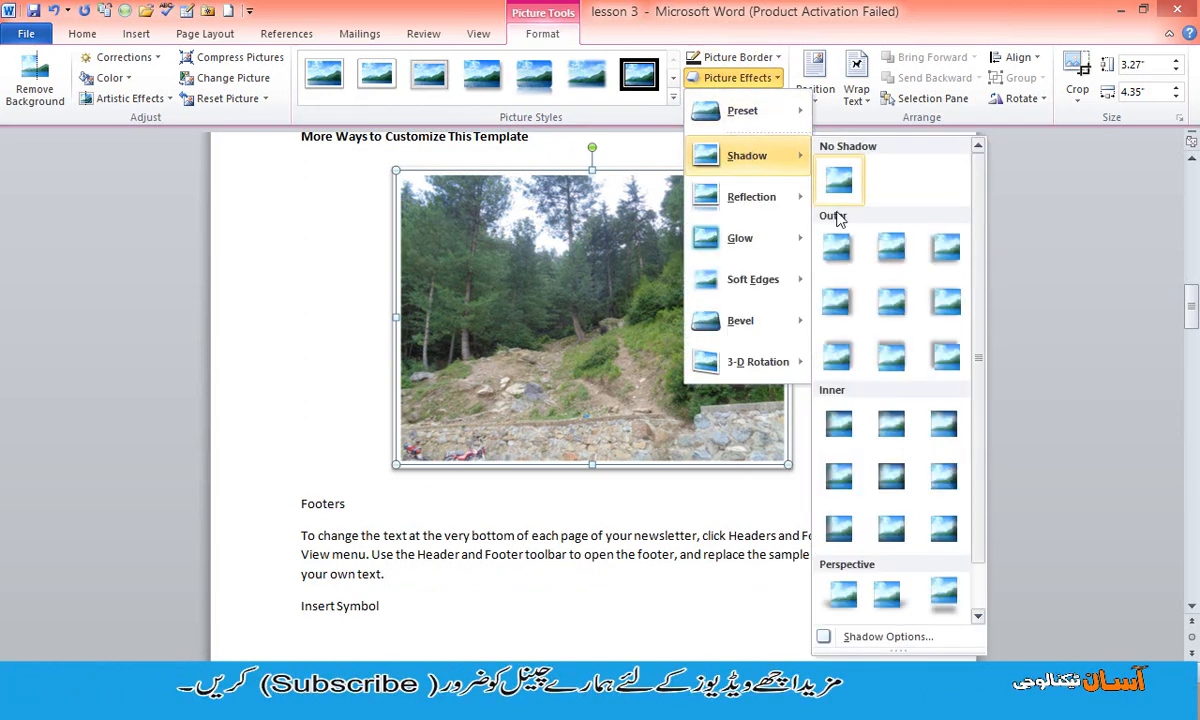
pyautogui.click(838, 244)
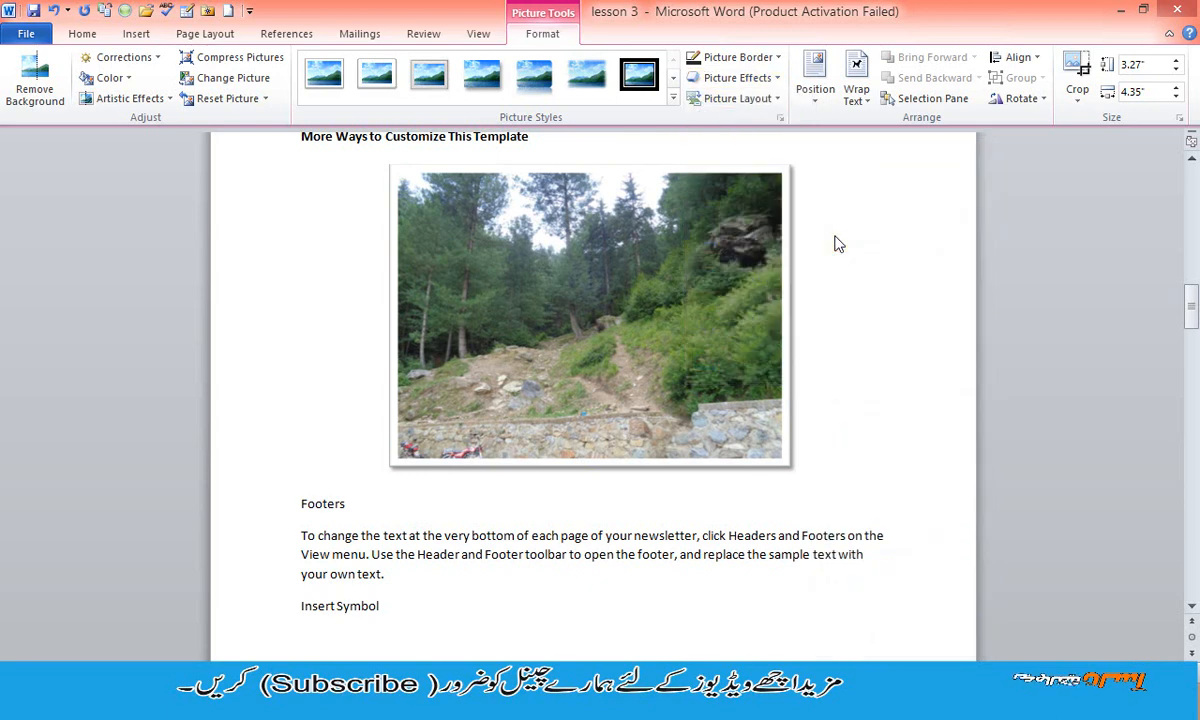
# - Convert the picture to the Titled Picture Blocks layout and enter MY PICTURE as its title
pyautogui.click(774, 100)
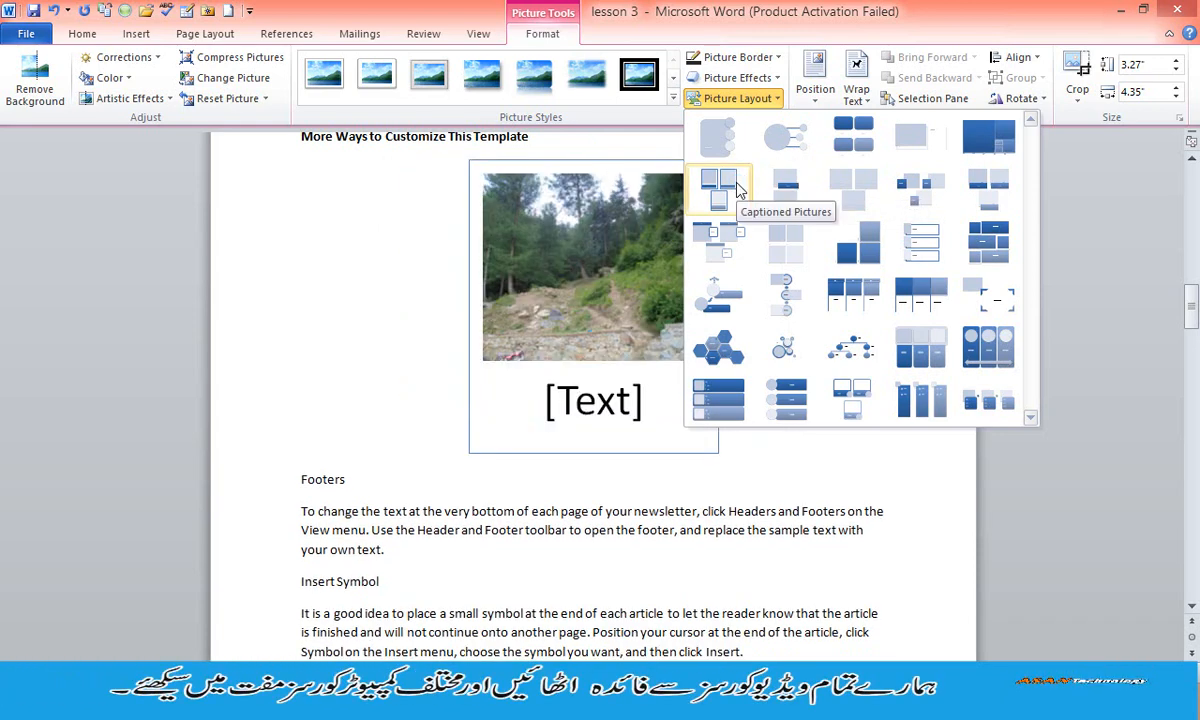
pyautogui.click(727, 232)
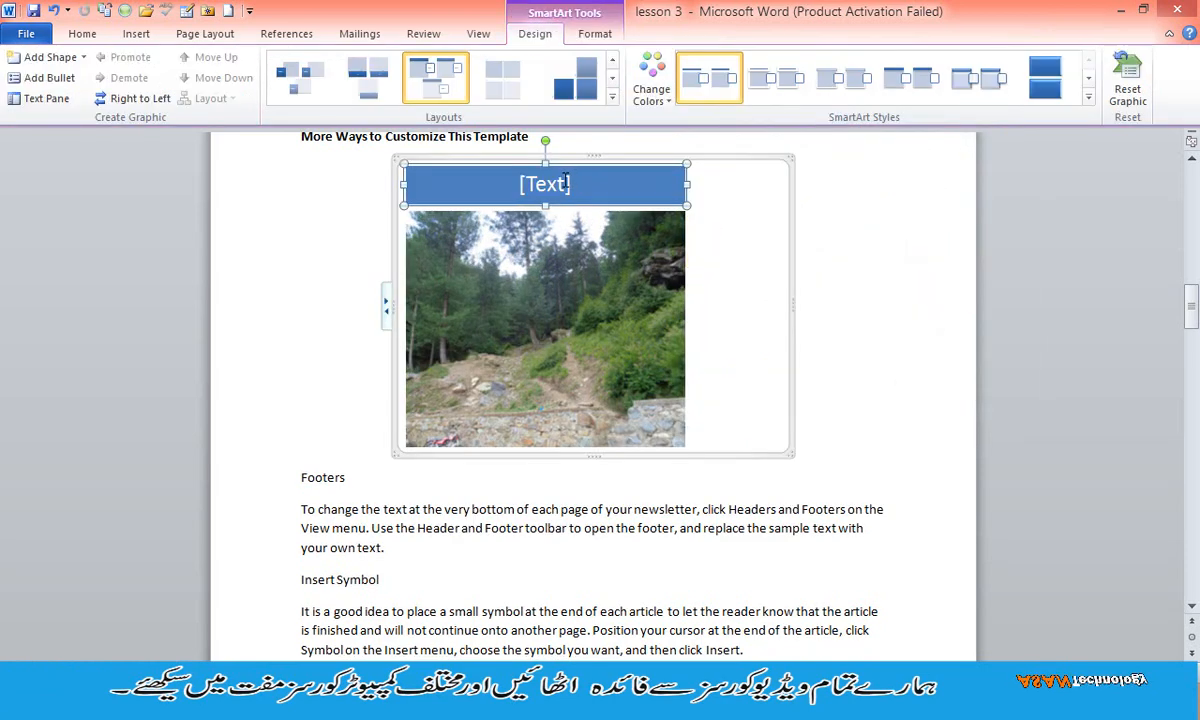
pyautogui.click(563, 180)
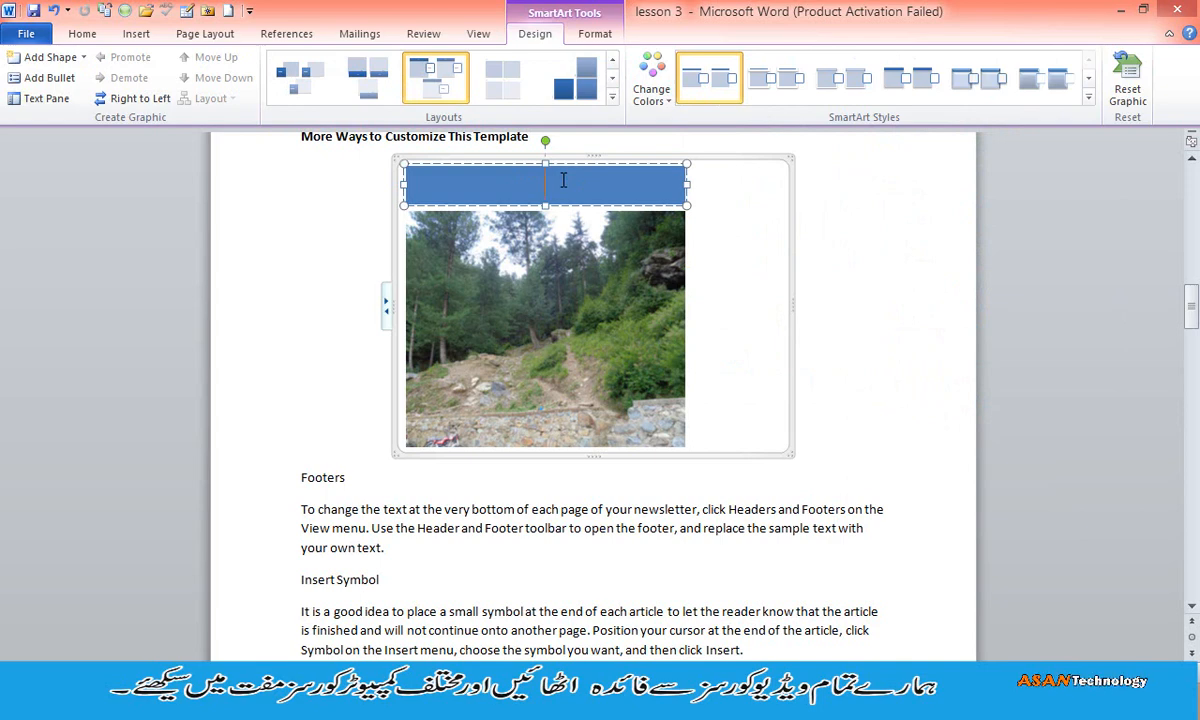
pyautogui.write('MY')
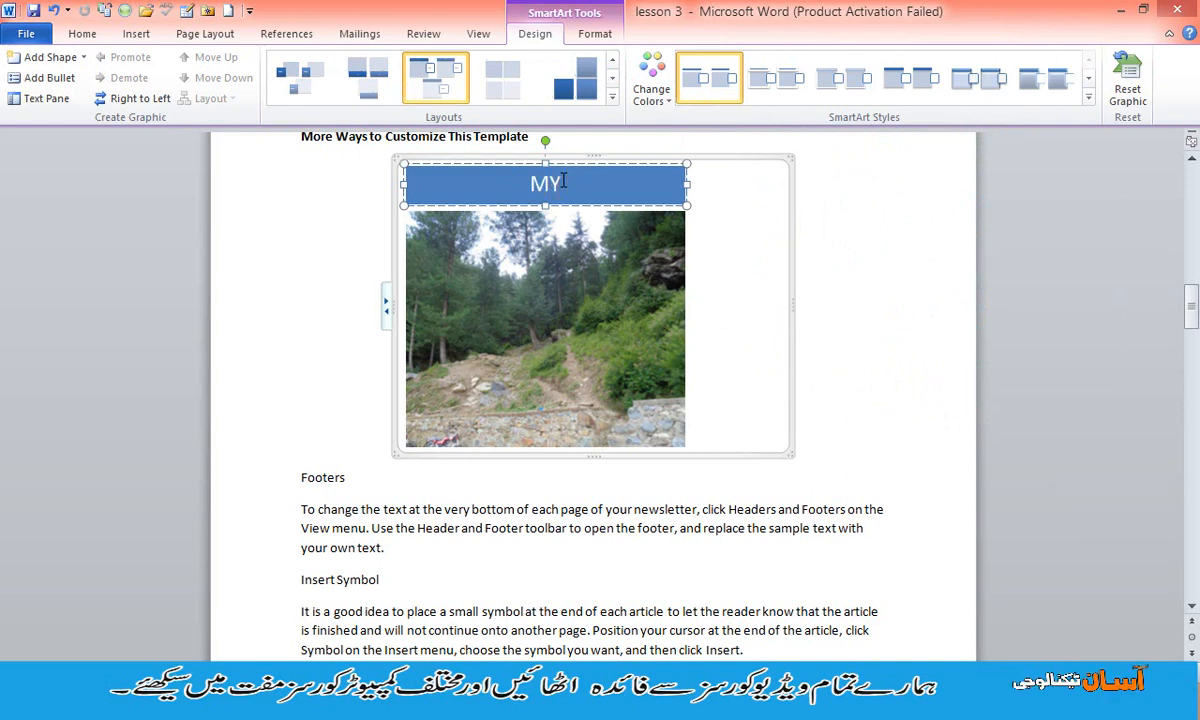
pyautogui.write(' PICTURE')
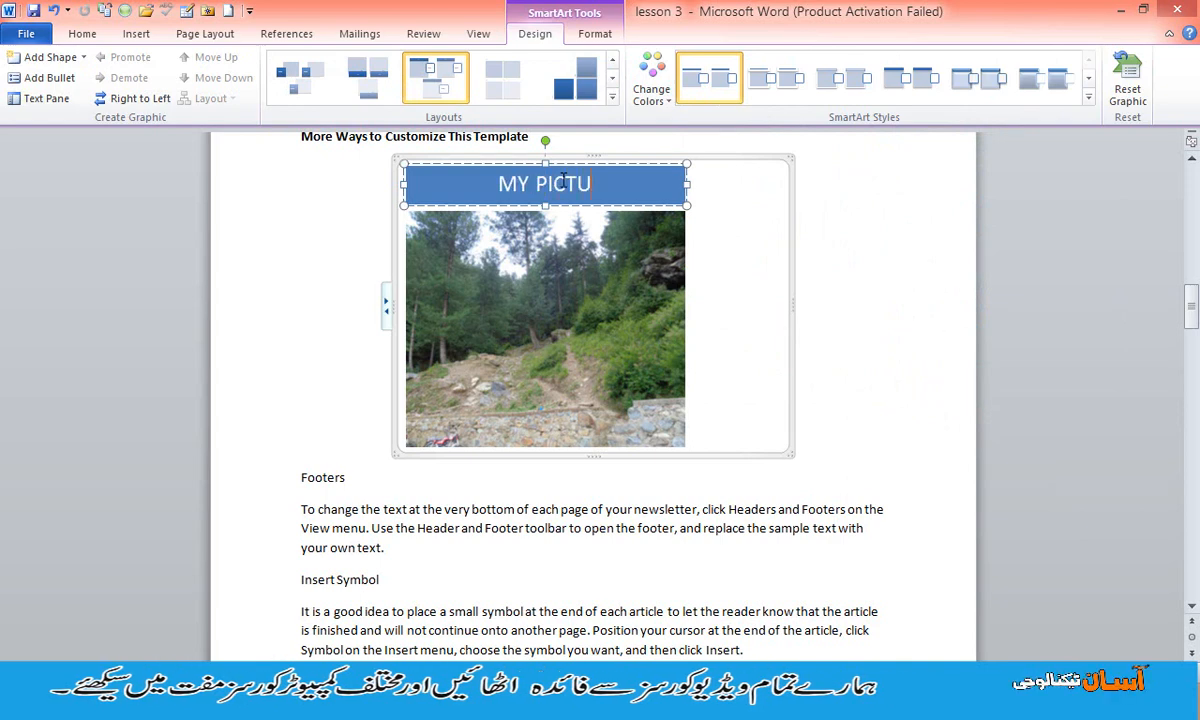
pyautogui.click(807, 312)
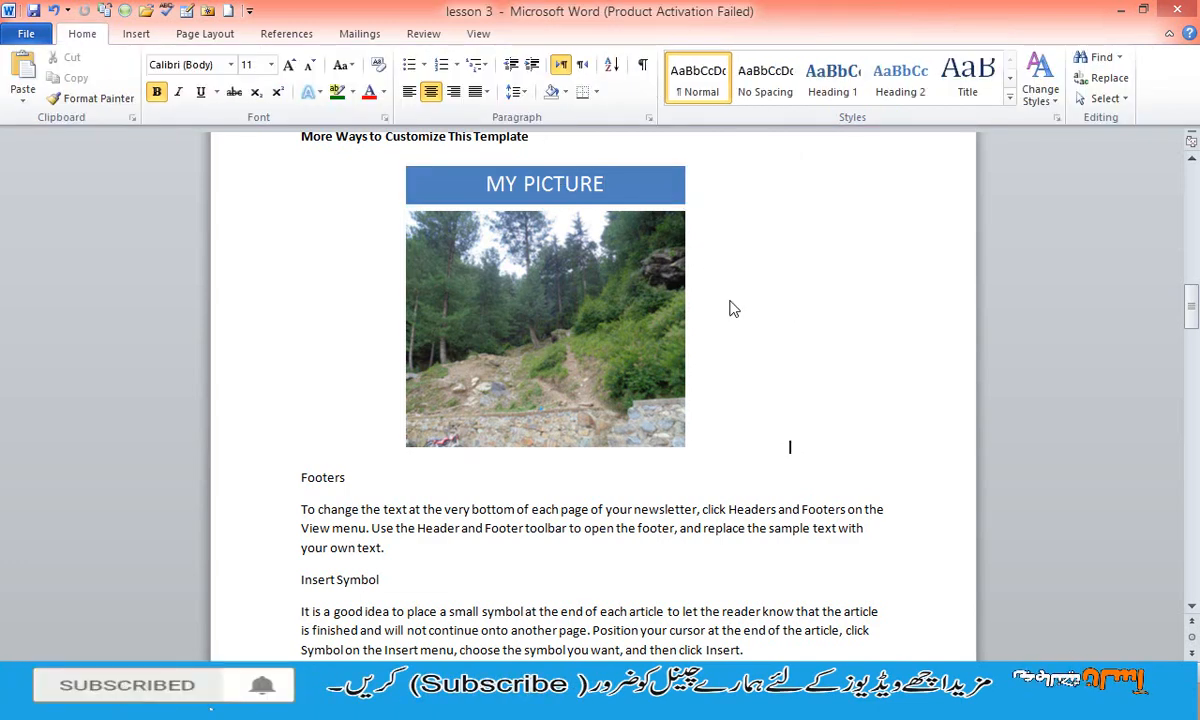
# - Insert the green racing car clip art above the Insert Symbol heading and enlarge it to about 1.47 by 2.33 inches
pyautogui.click(609, 289)
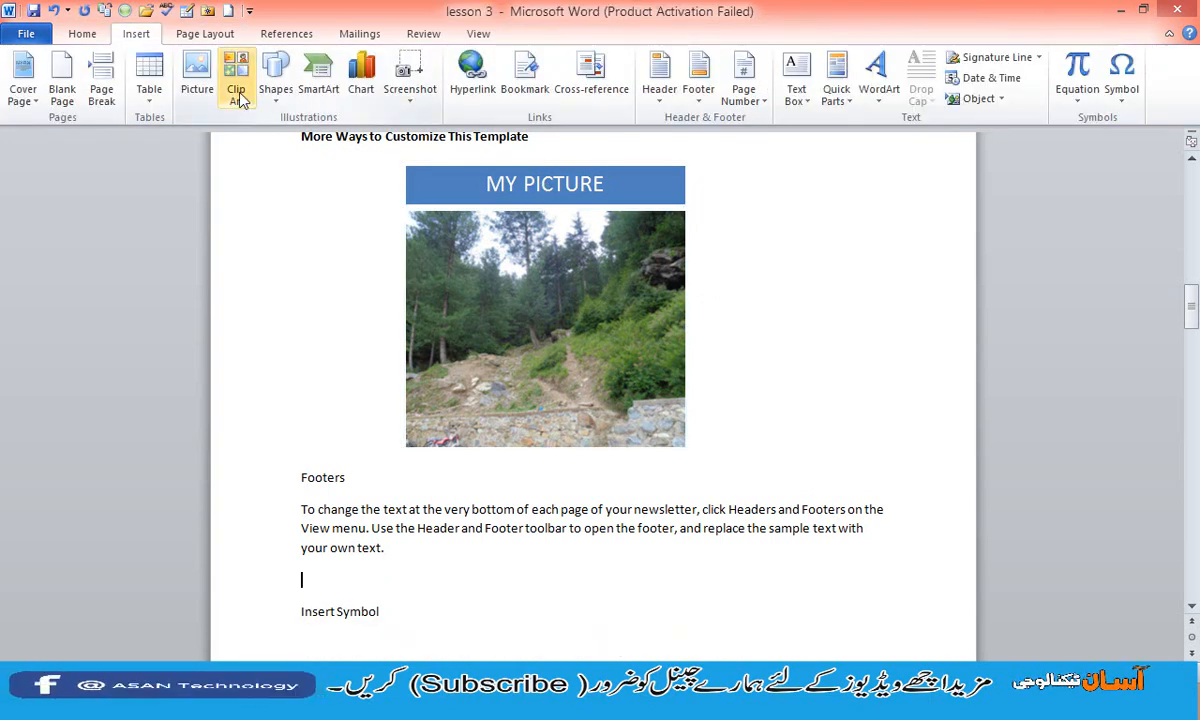
pyautogui.click(237, 93)
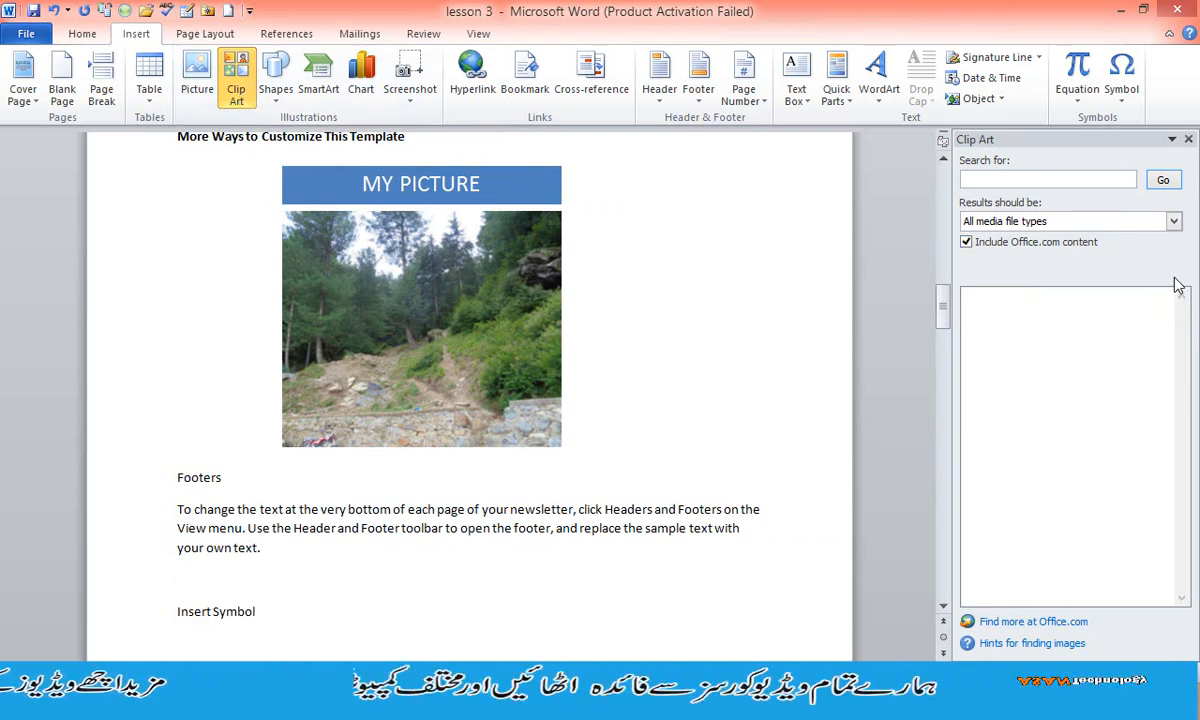
pyautogui.click(1163, 181)
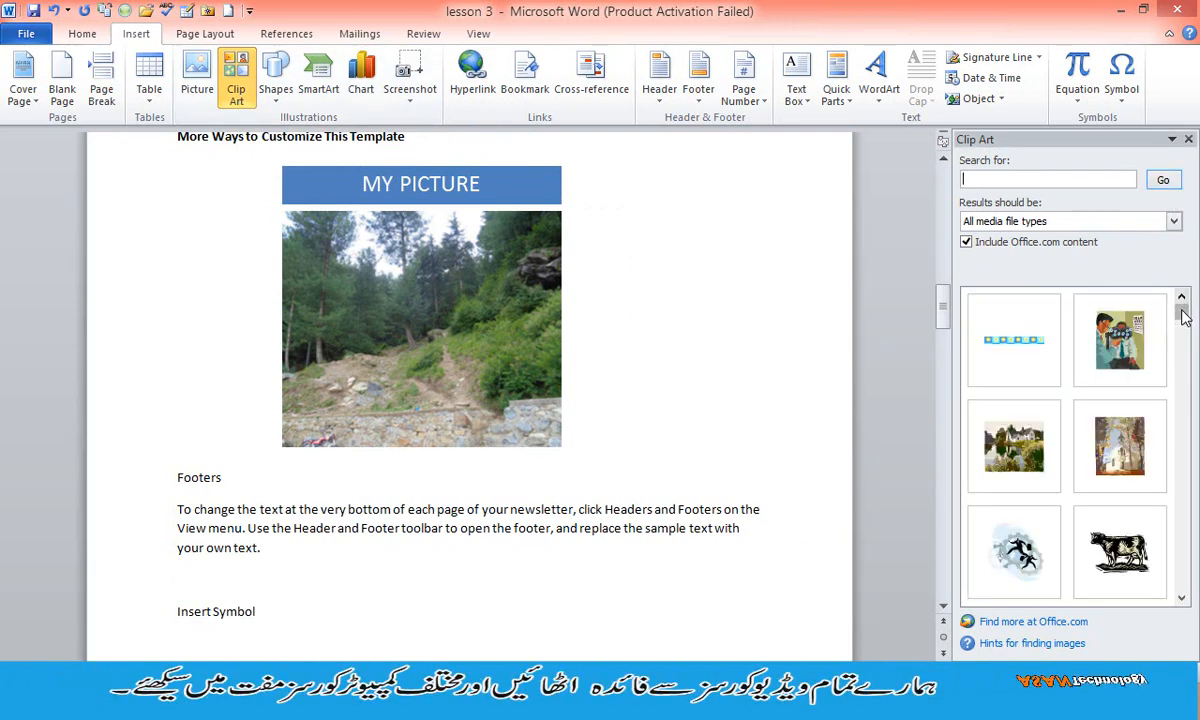
pyautogui.moveTo(1183, 316); pyautogui.dragTo(1183, 328)
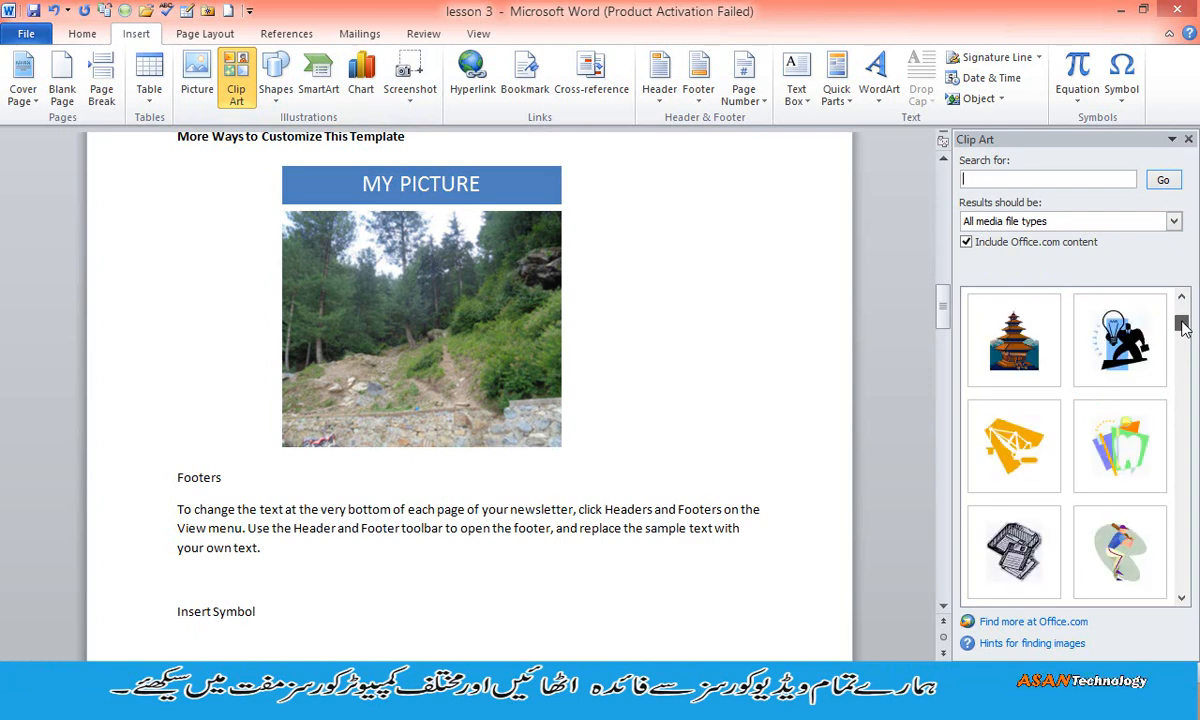
pyautogui.moveTo(1183, 328); pyautogui.dragTo(1181, 335)
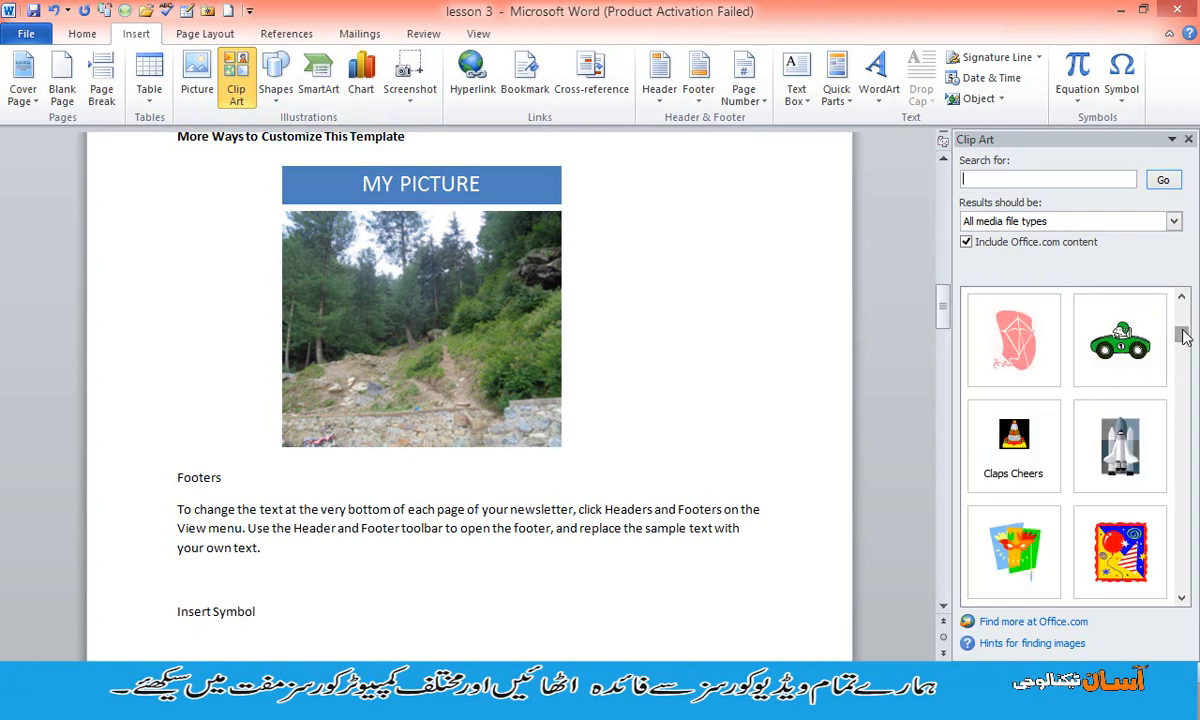
pyautogui.click(1118, 340)
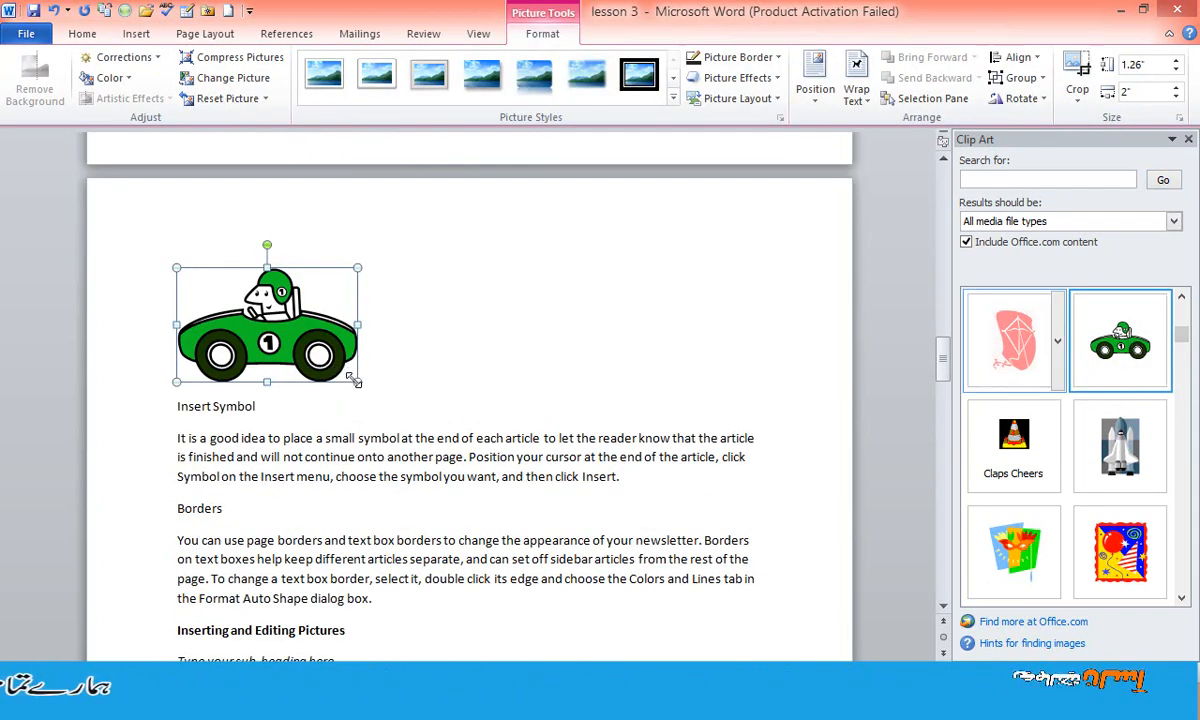
pyautogui.moveTo(358, 381); pyautogui.dragTo(387, 392)
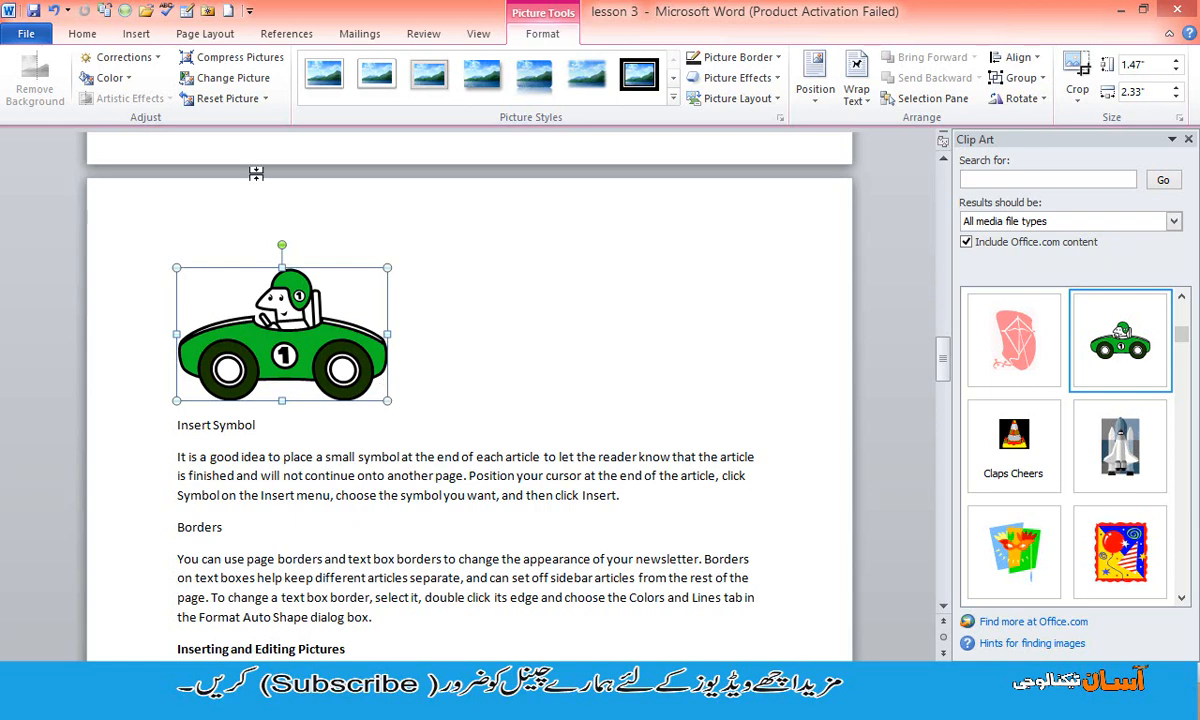
# - Try the -40% brightness, -40% contrast correction on the car and settle on the next brighter preset in the same row
pyautogui.click(118, 57)
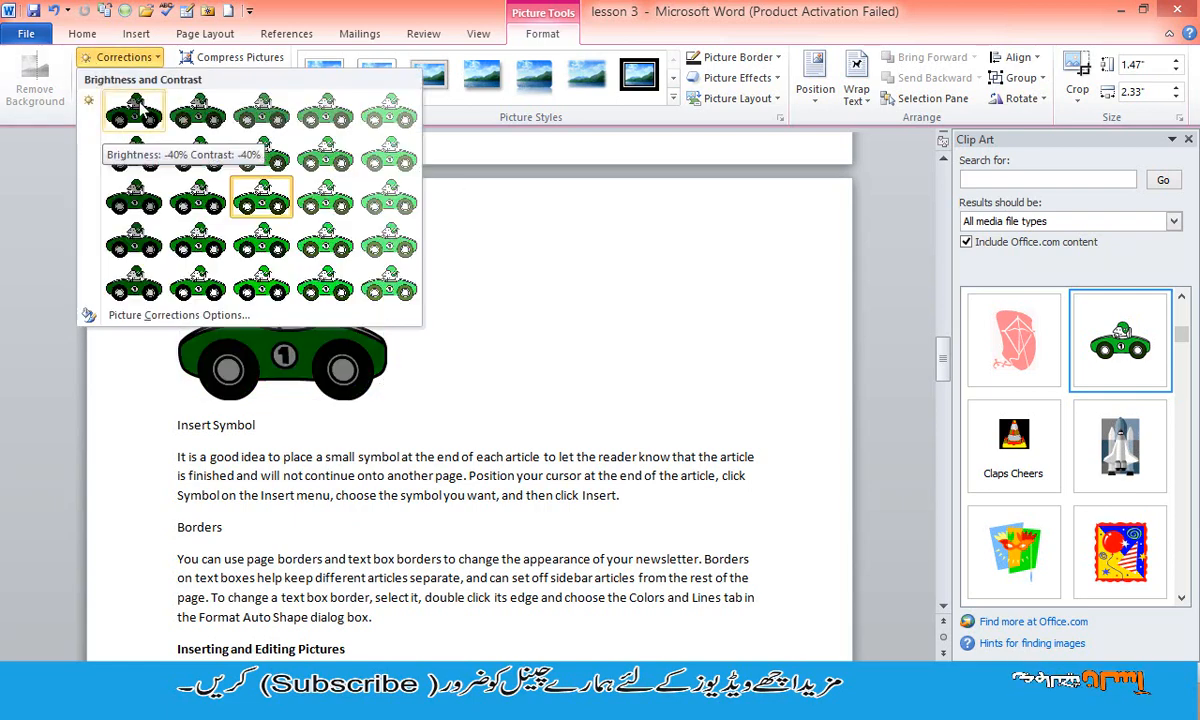
pyautogui.click(140, 110)
pyautogui.click(130, 58)
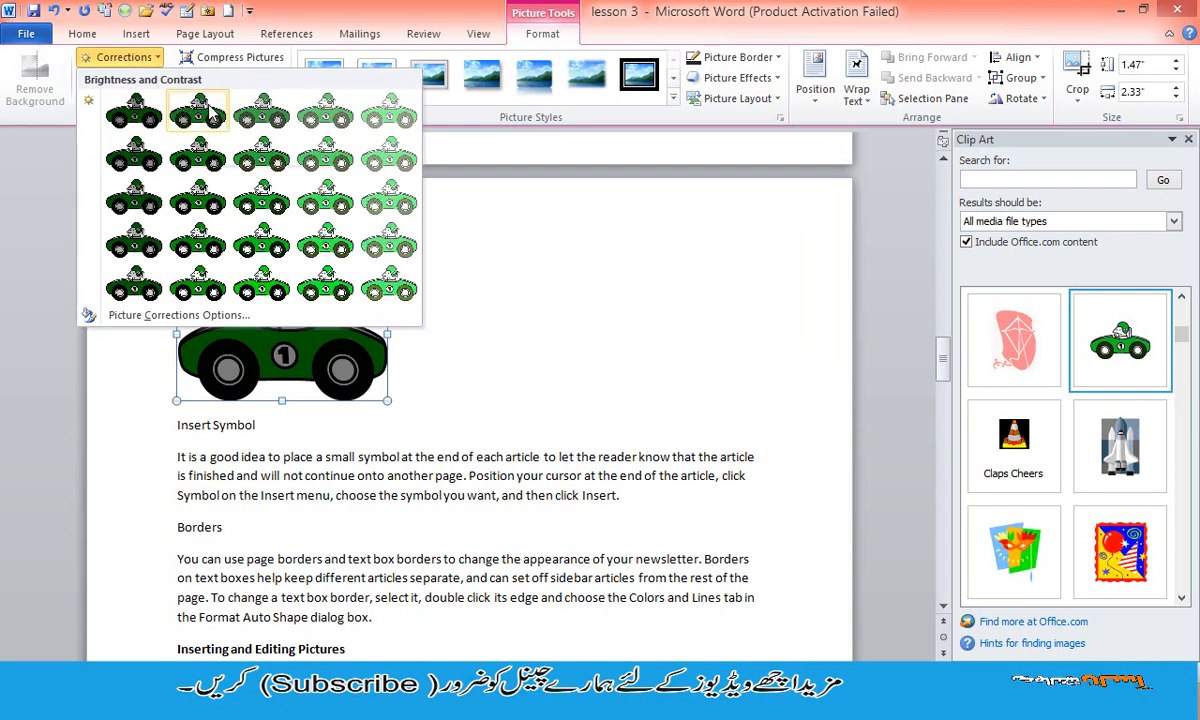
pyautogui.click(210, 113)
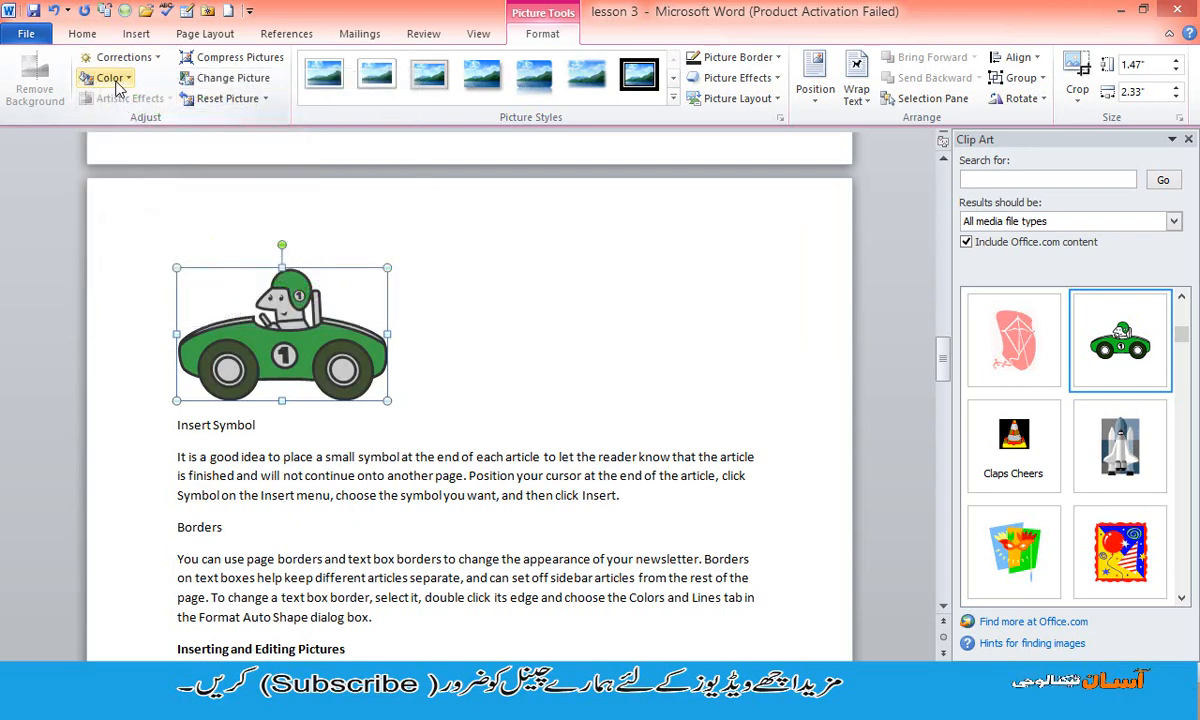
# - Recolor the car with the light orange variation and compress only this picture, deleting cropped areas and using the document resolution
pyautogui.click(112, 78)
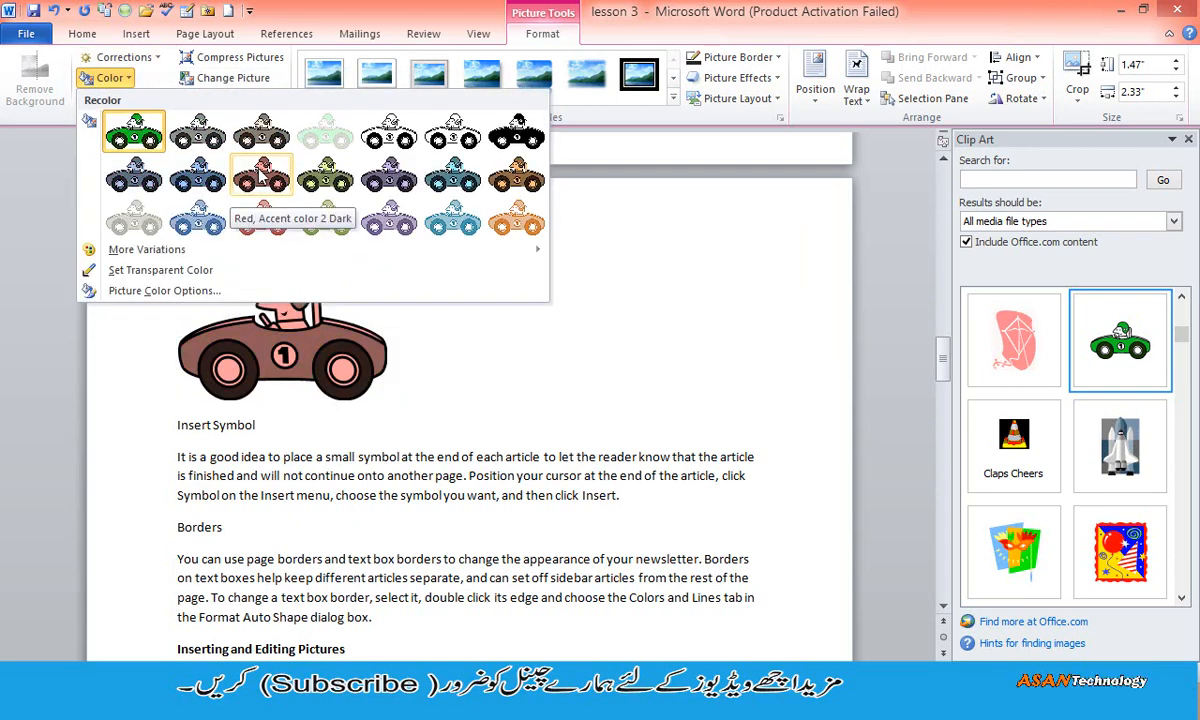
pyautogui.click(510, 220)
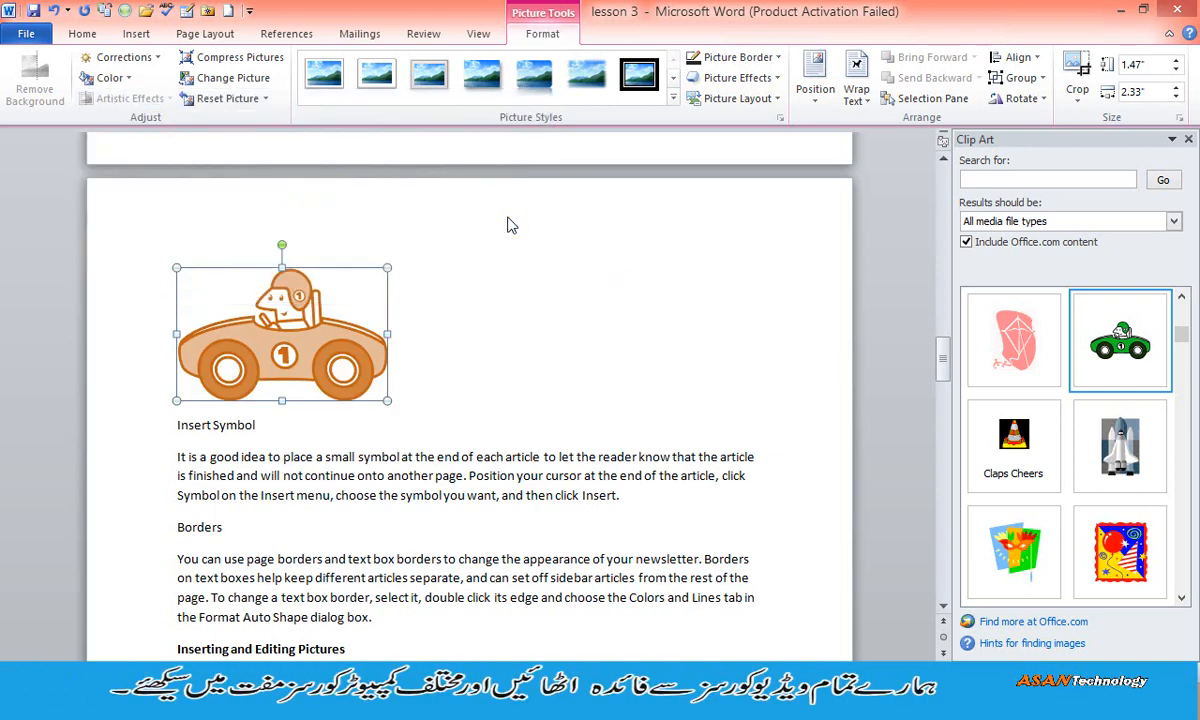
pyautogui.click(240, 60)
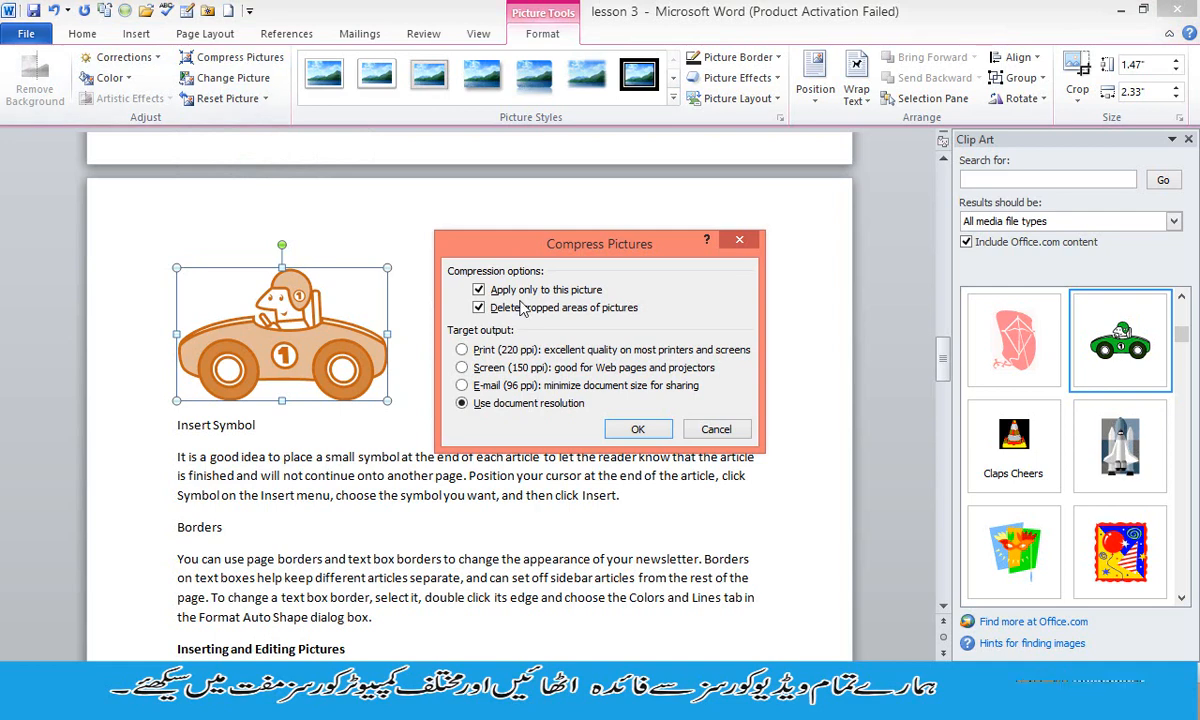
pyautogui.click(637, 428)
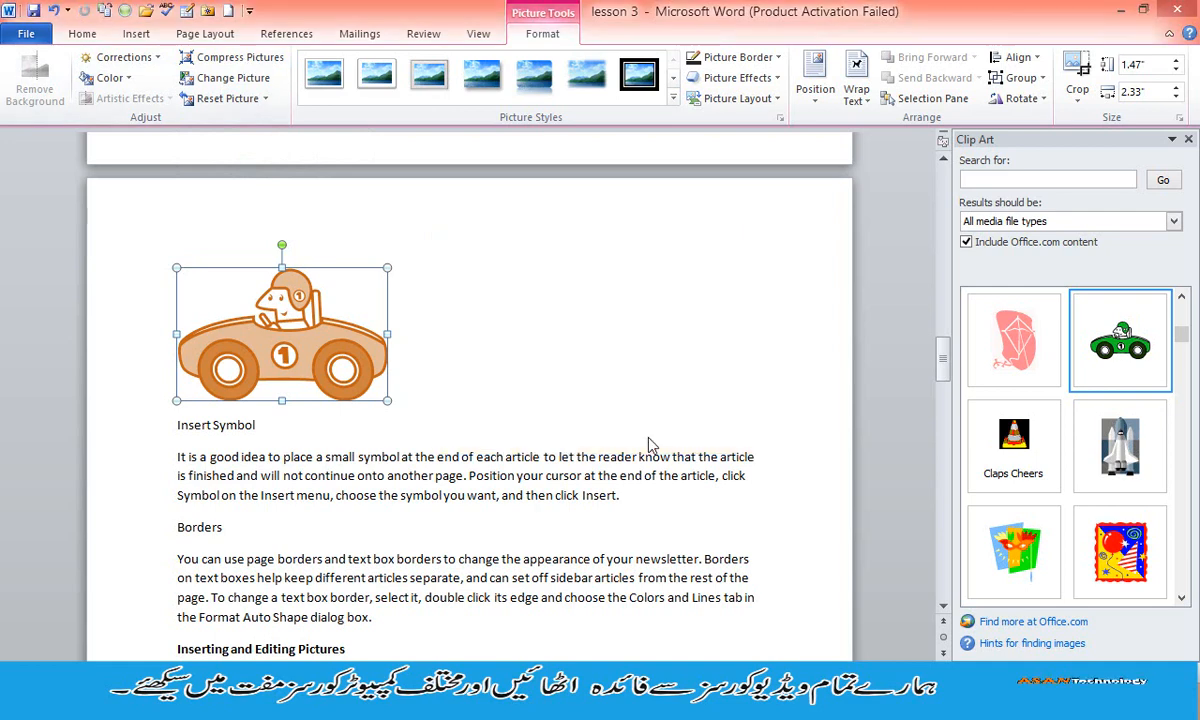
# - Open the file selection for replacing the car picture and leave it without choosing a file
pyautogui.click(263, 80)
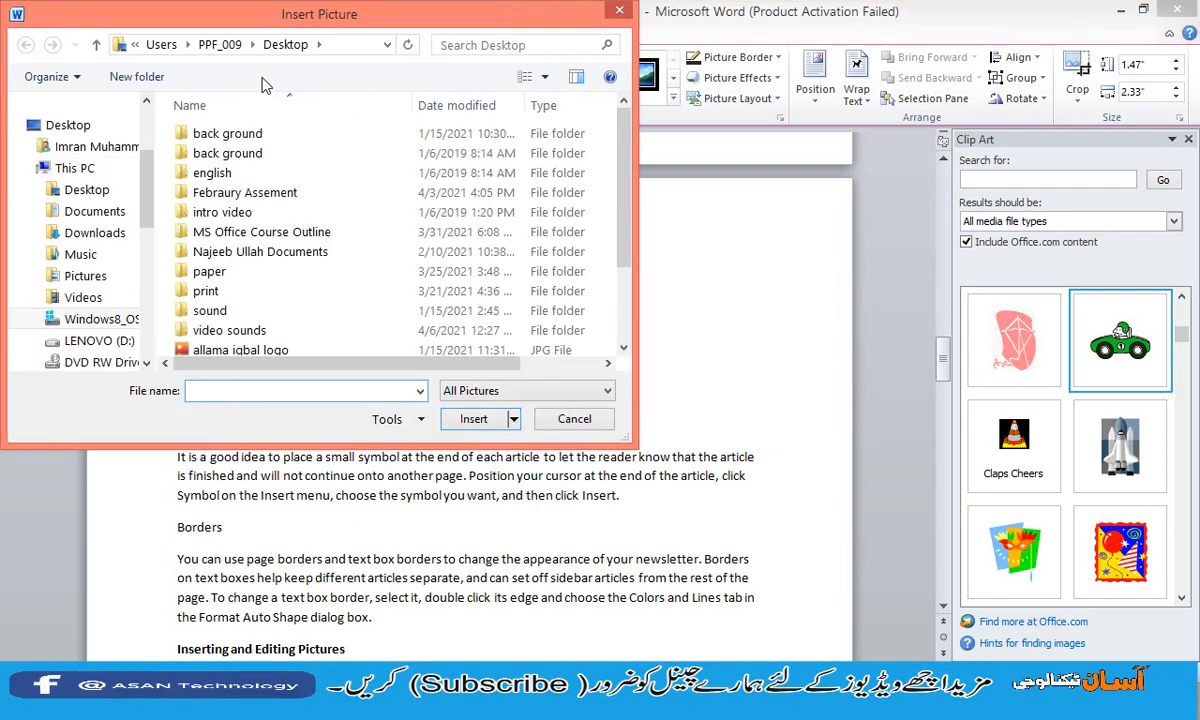
pyautogui.click(618, 14)
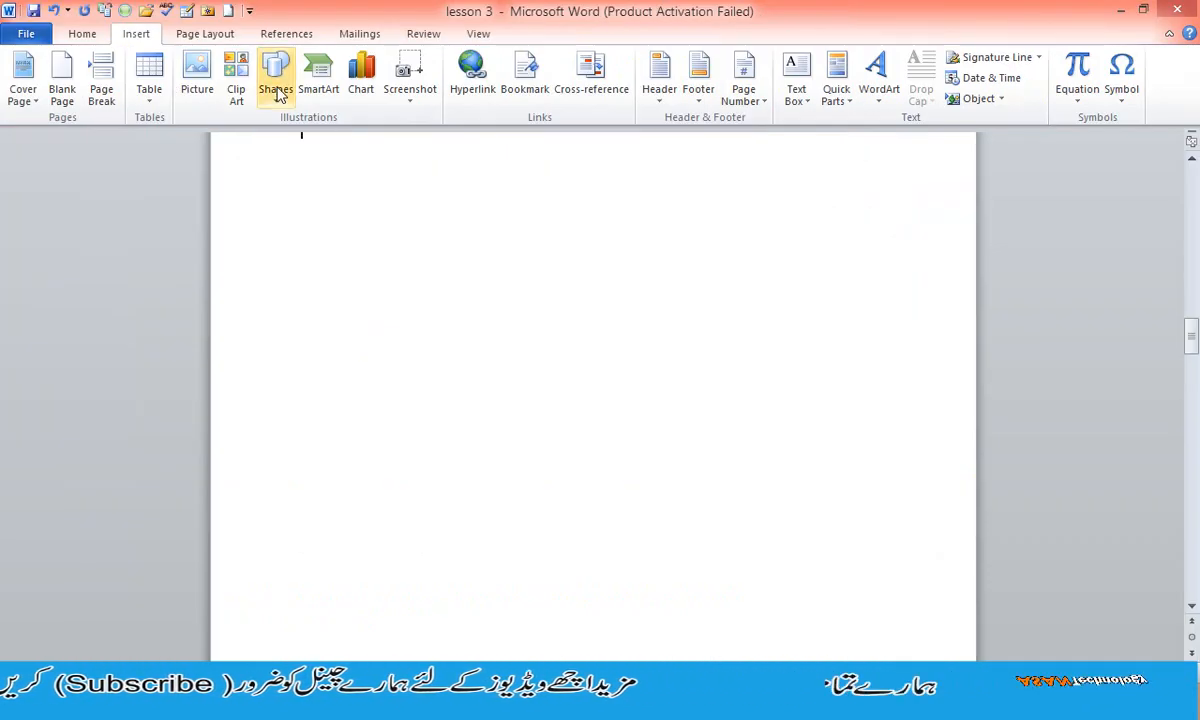
# - Open the gallery of drawing shapes for the blank page
pyautogui.click(276, 90)
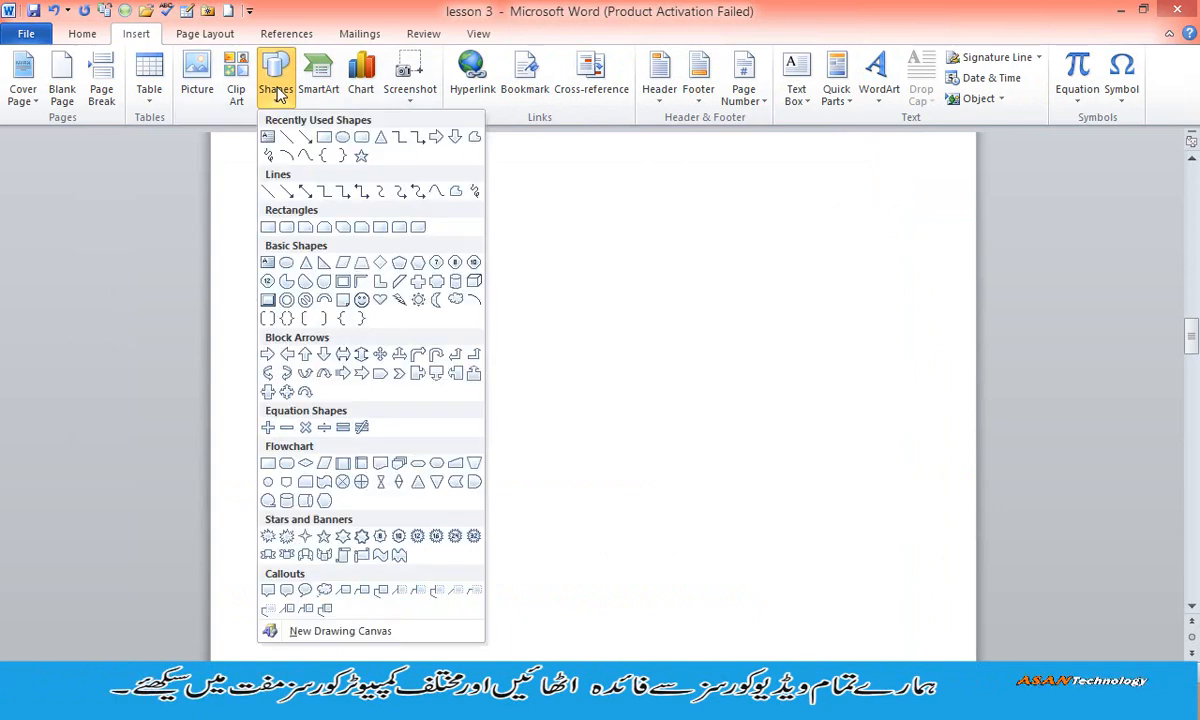